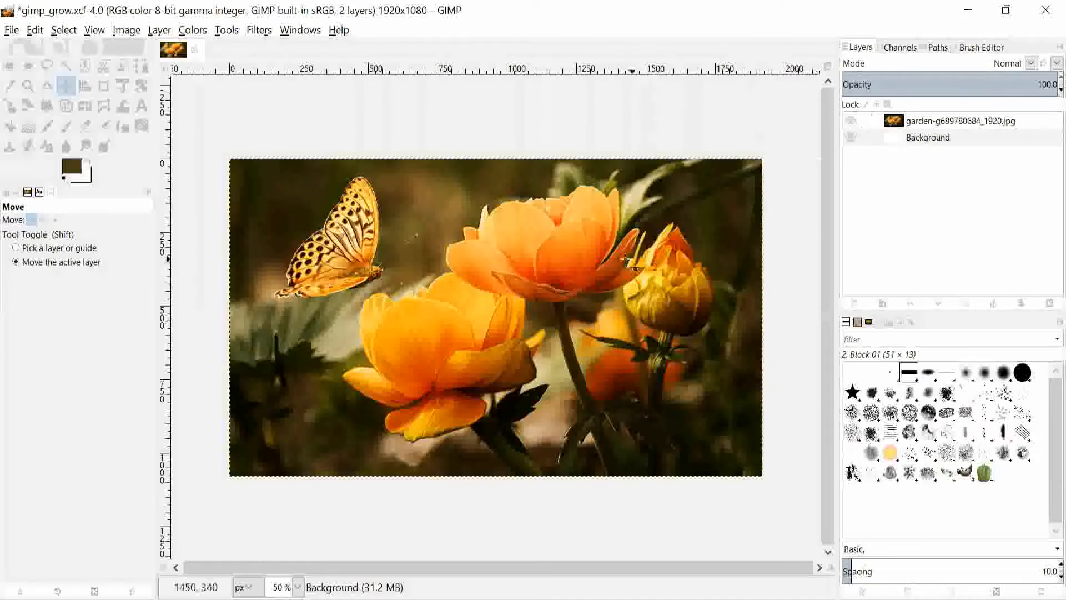
# Set the foreground color to black (000000)
pyautogui.click(75, 174)
pyautogui.click(166, 320)
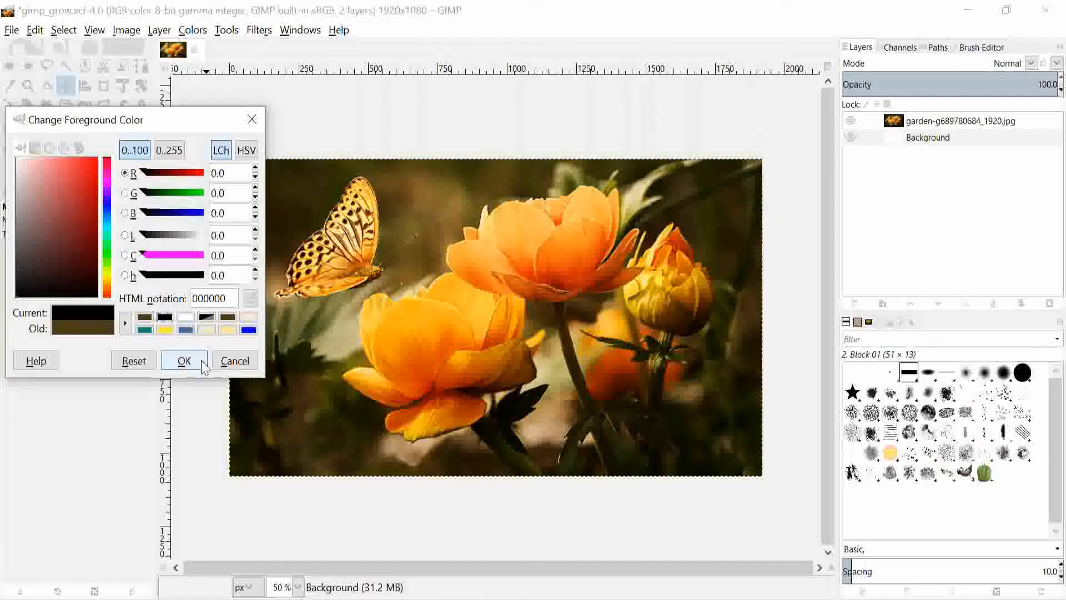
pyautogui.click(185, 361)
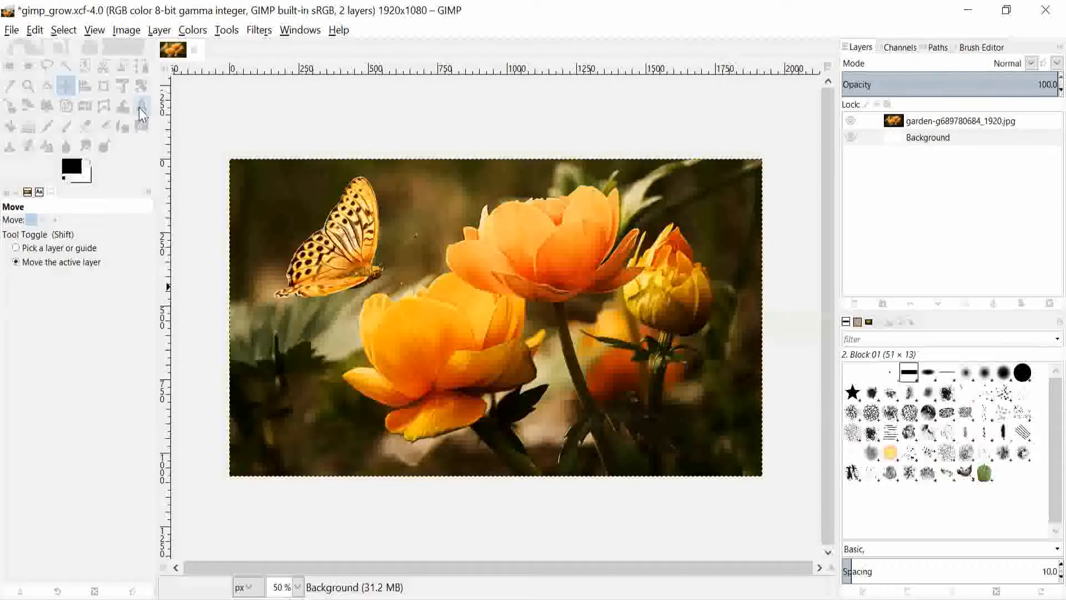
# Add the text "Here is my text" in a box over the flowers and raise its layer above the garden photo layer
pyautogui.click(142, 106)
pyautogui.moveTo(408, 209); pyautogui.dragTo(726, 413)
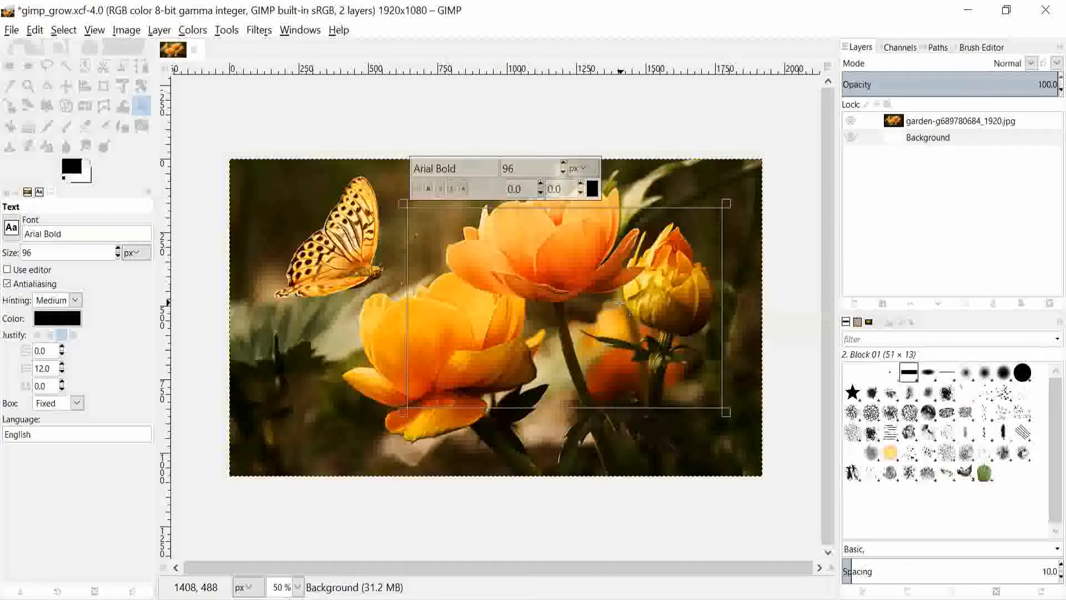
pyautogui.write('H')
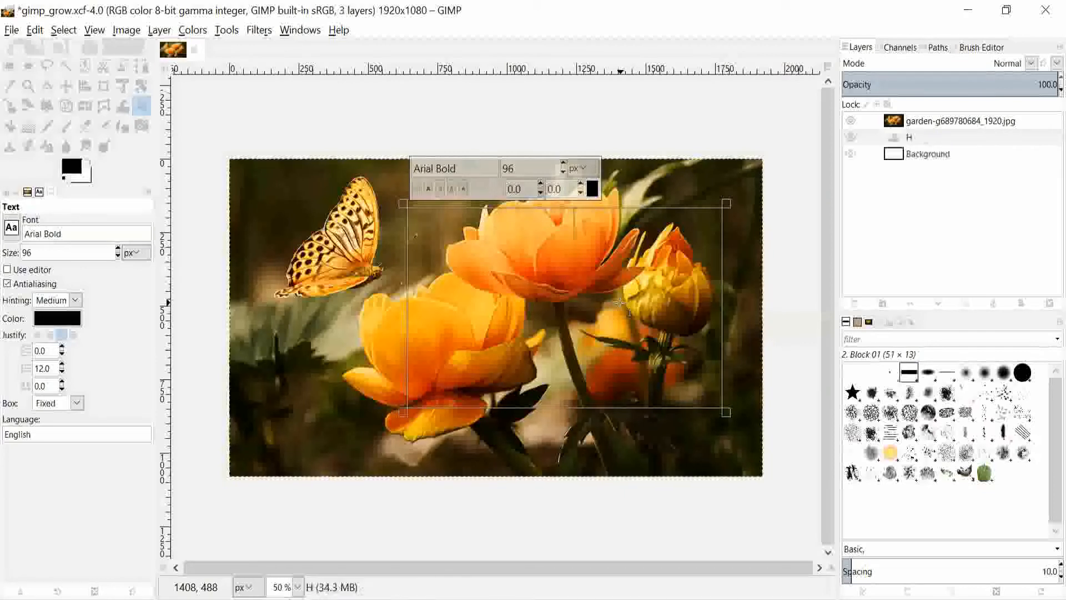
pyautogui.write('ere')
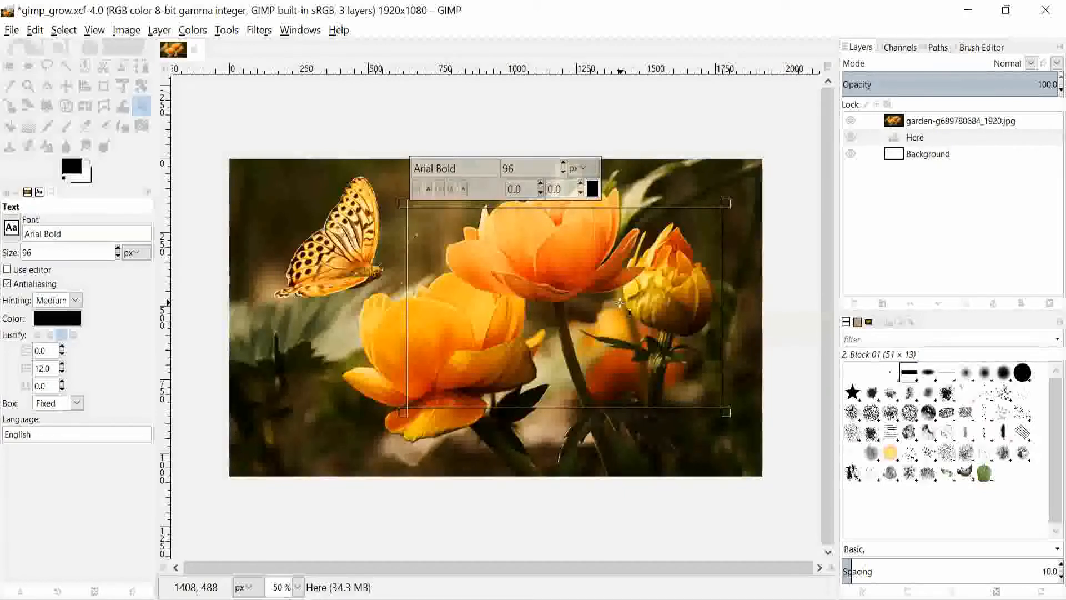
pyautogui.write(' is my')
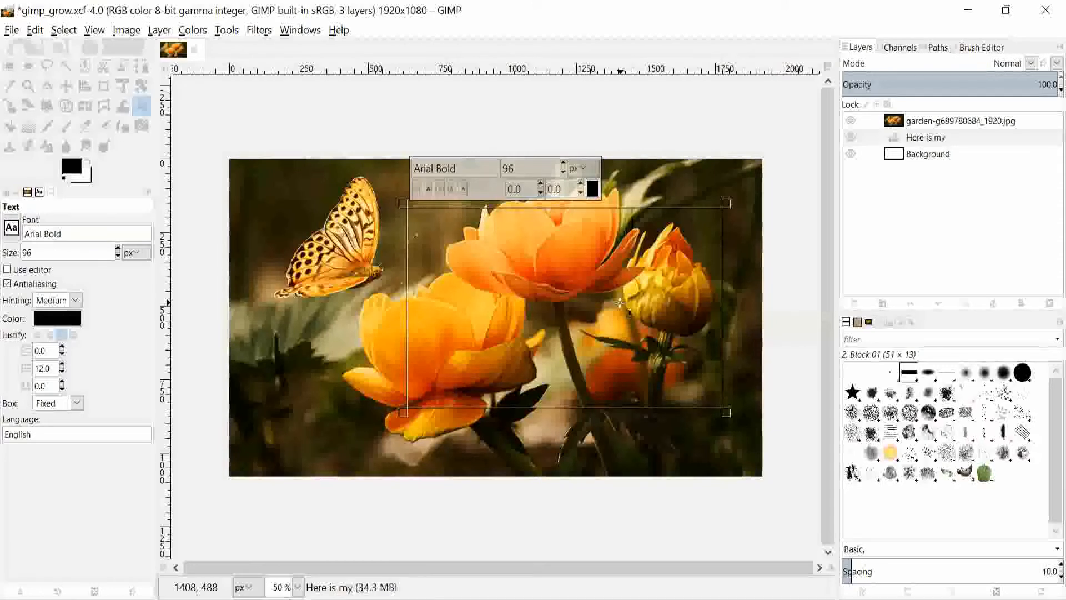
pyautogui.write(' testext')
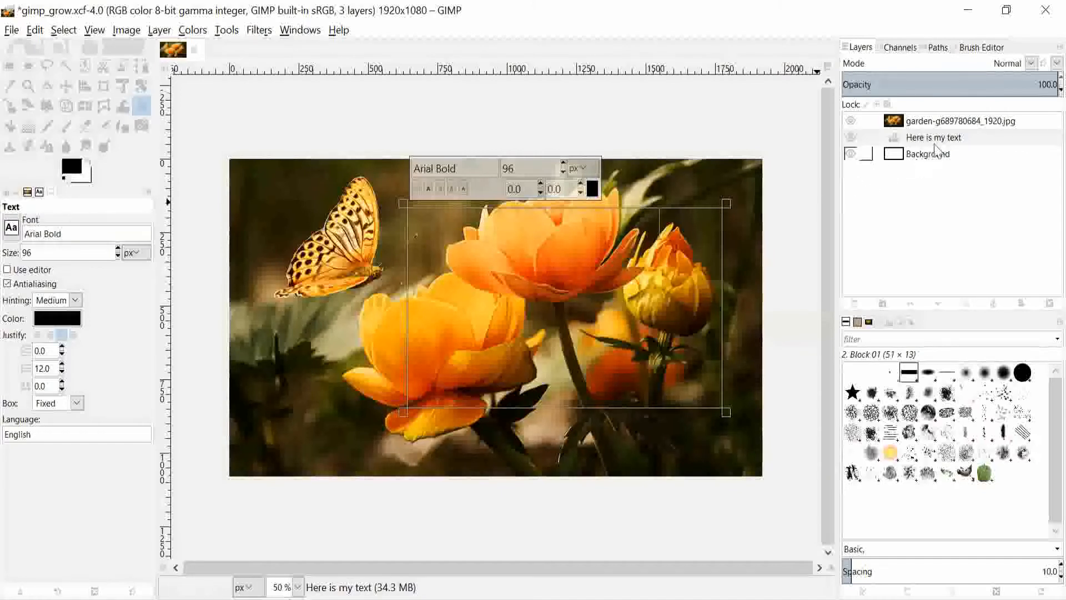
pyautogui.click(958, 141)
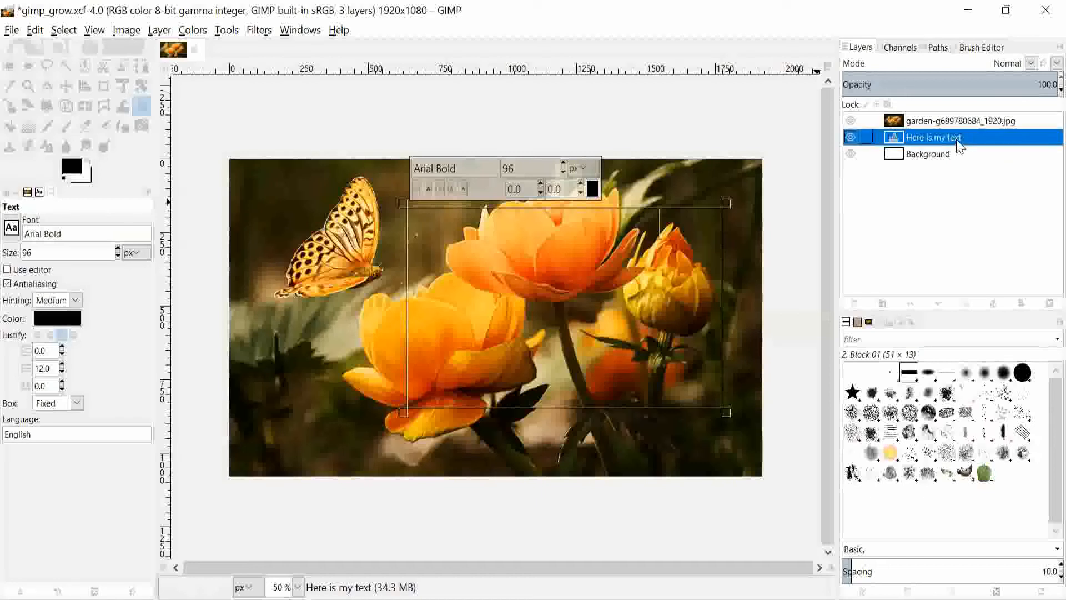
pyautogui.click(911, 304)
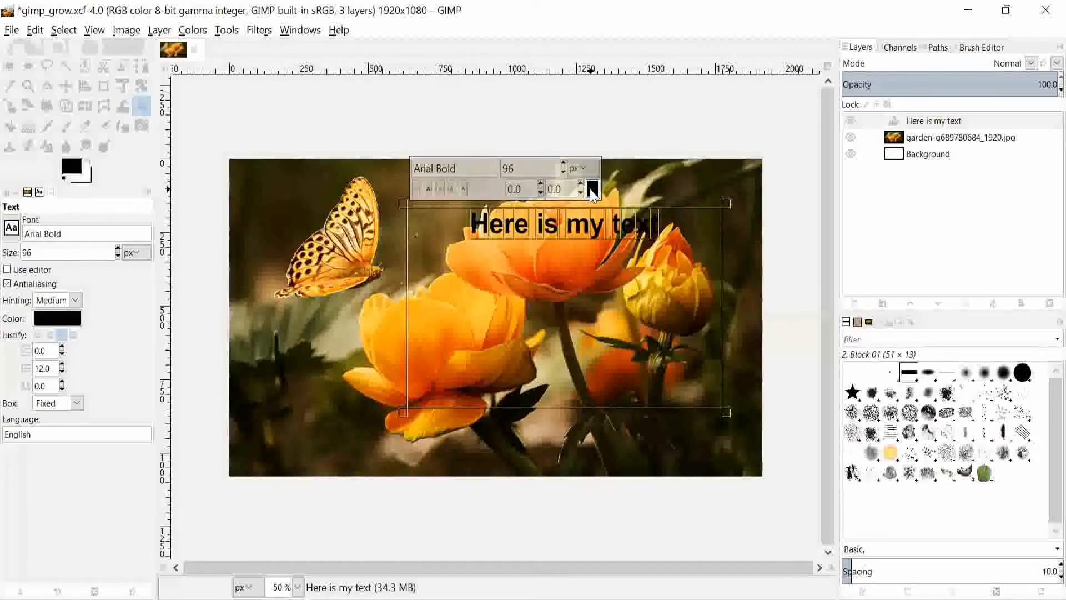
# Try white (ffffff) as the color of the selected text and change it back to black (000000)
pyautogui.click(592, 191)
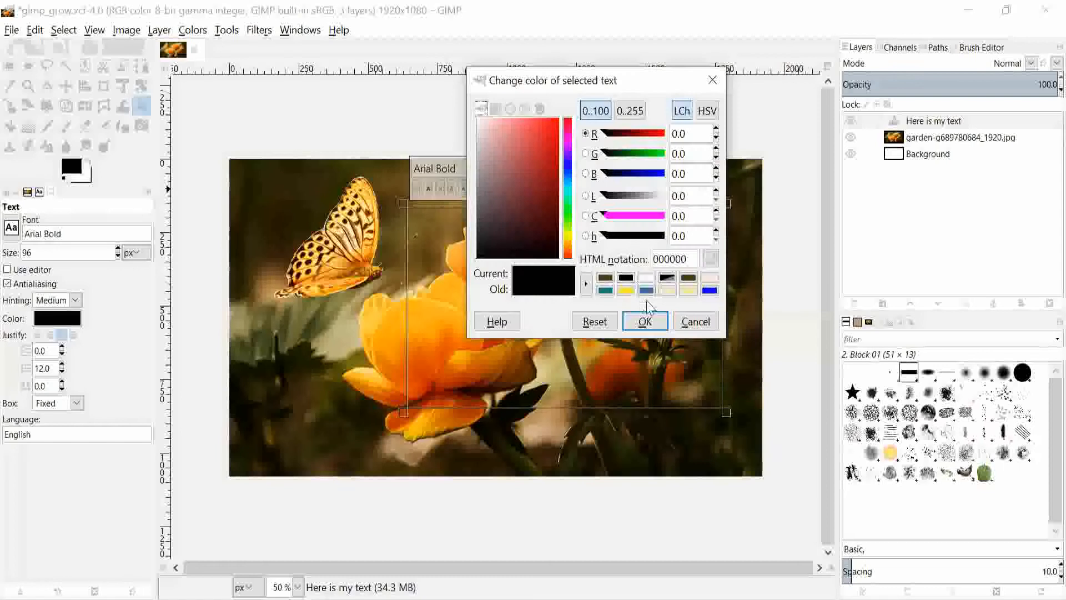
pyautogui.click(648, 278)
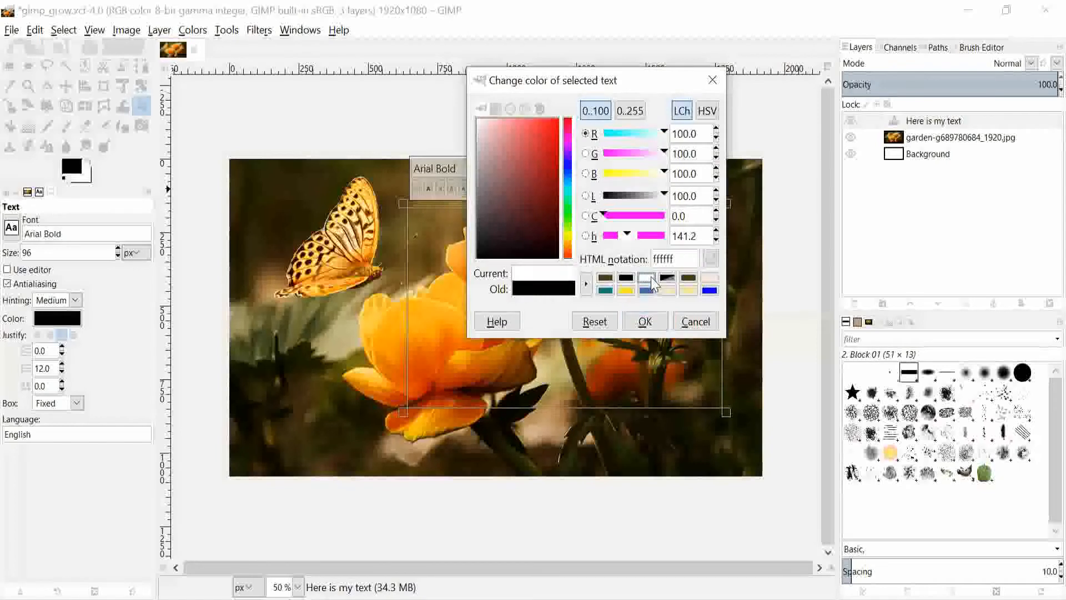
pyautogui.click(645, 322)
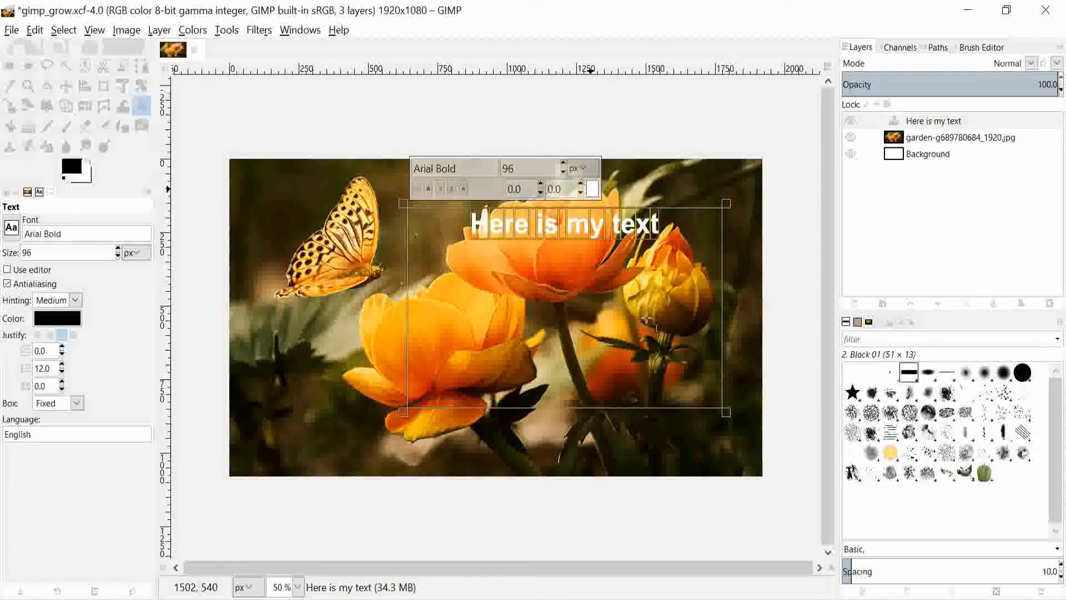
pyautogui.click(592, 190)
pyautogui.click(647, 277)
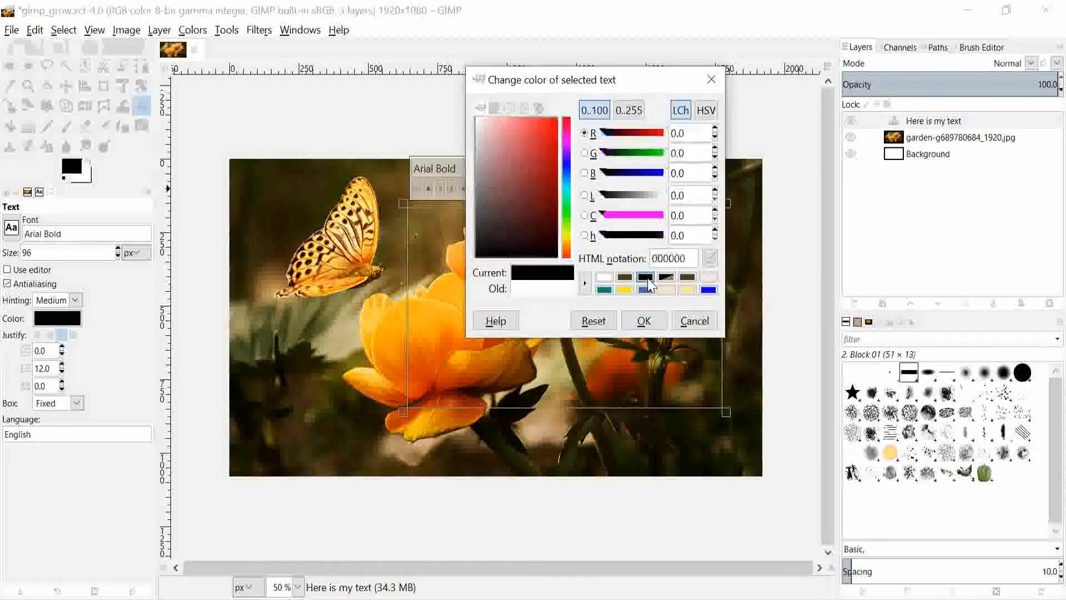
pyautogui.click(644, 322)
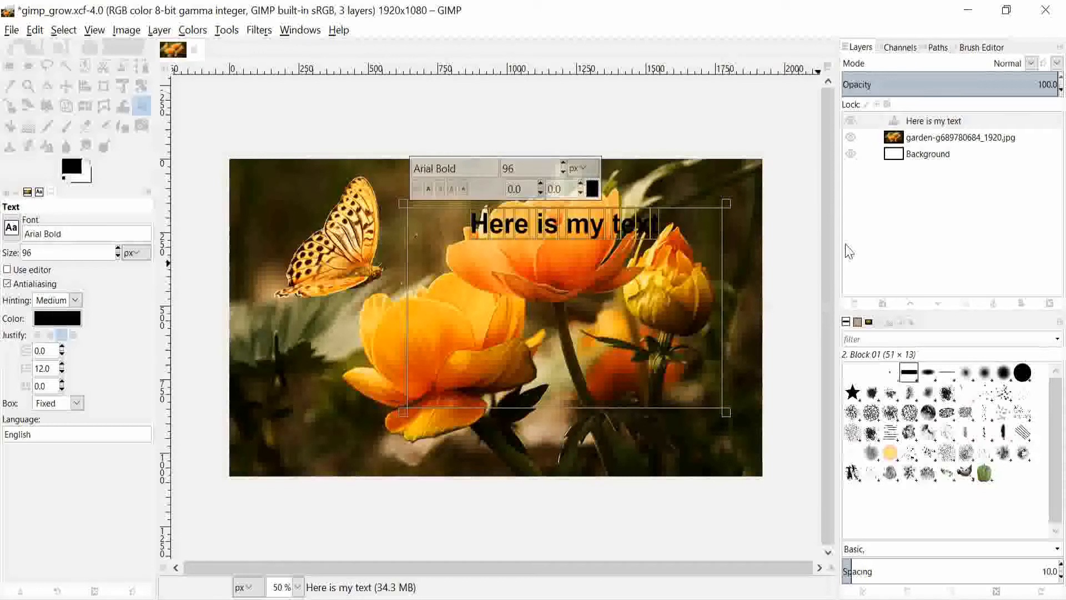
# Create a transparent 1920 × 1080 px layer named outline1 directly above the garden photo layer
pyautogui.click(976, 144)
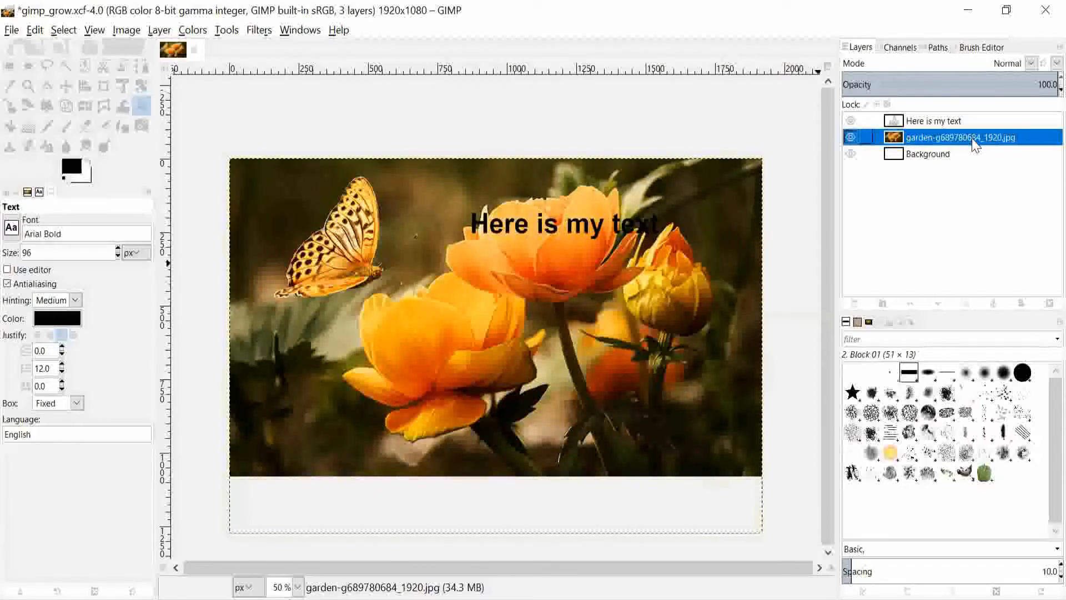
pyautogui.rightClick(975, 145)
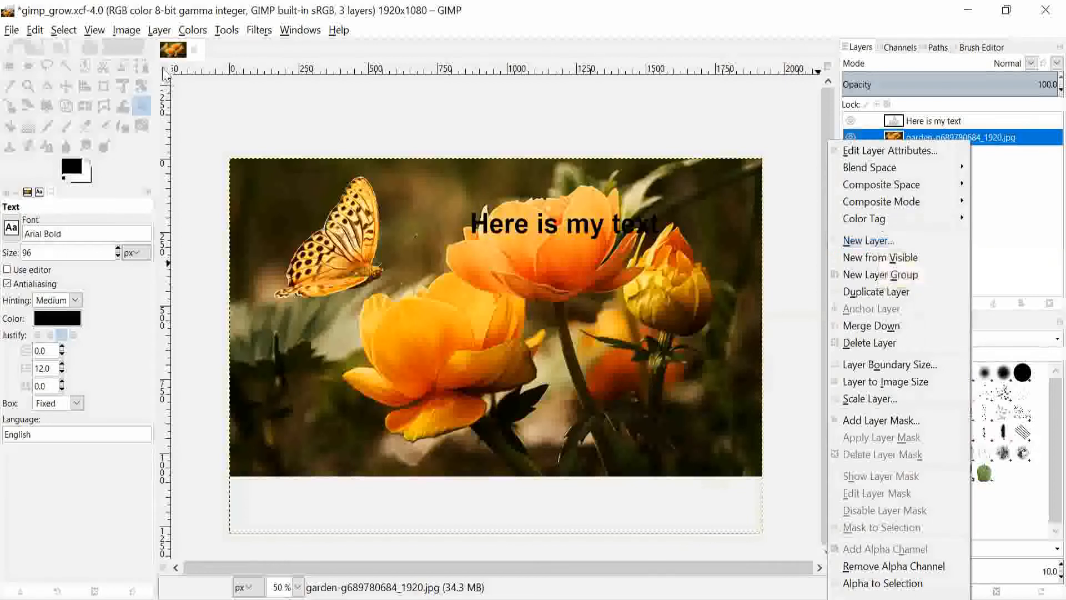
pyautogui.click(160, 31)
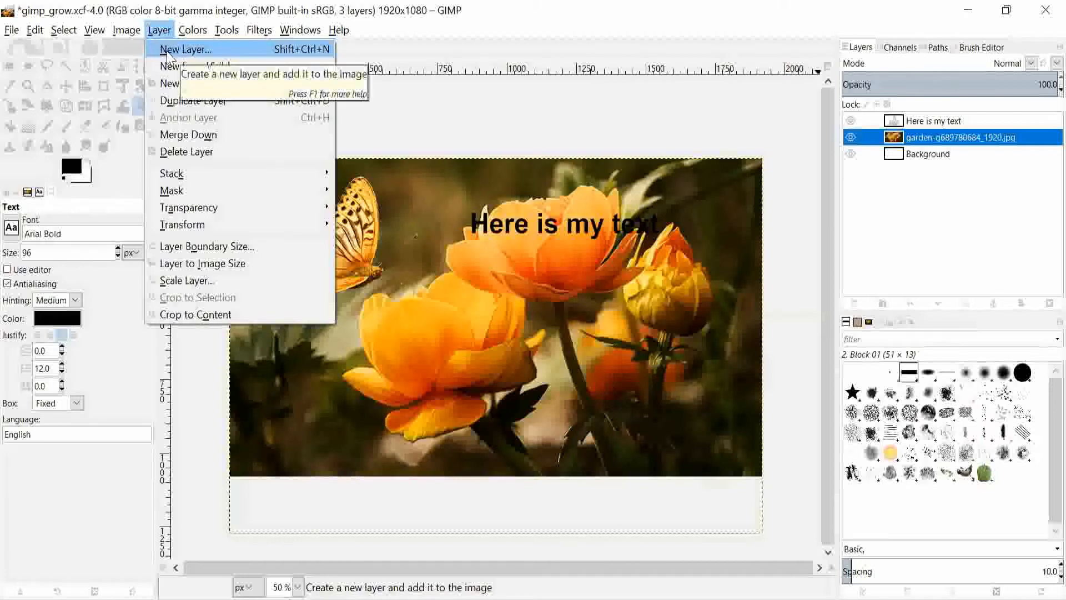
pyautogui.click(168, 51)
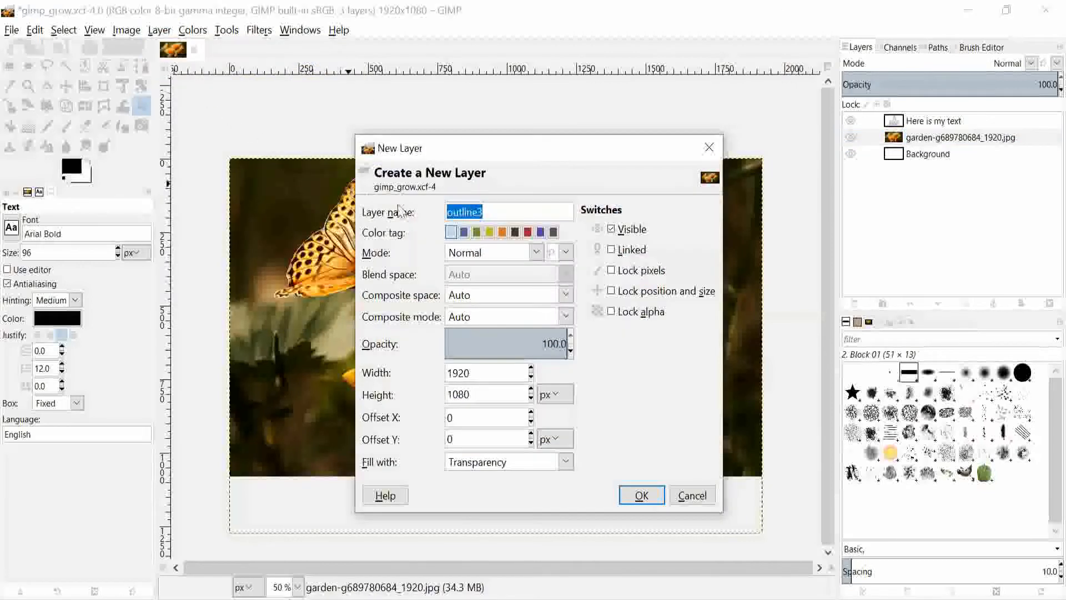
pyautogui.click(511, 212)
pyautogui.press('BackSpace')
pyautogui.write('1')
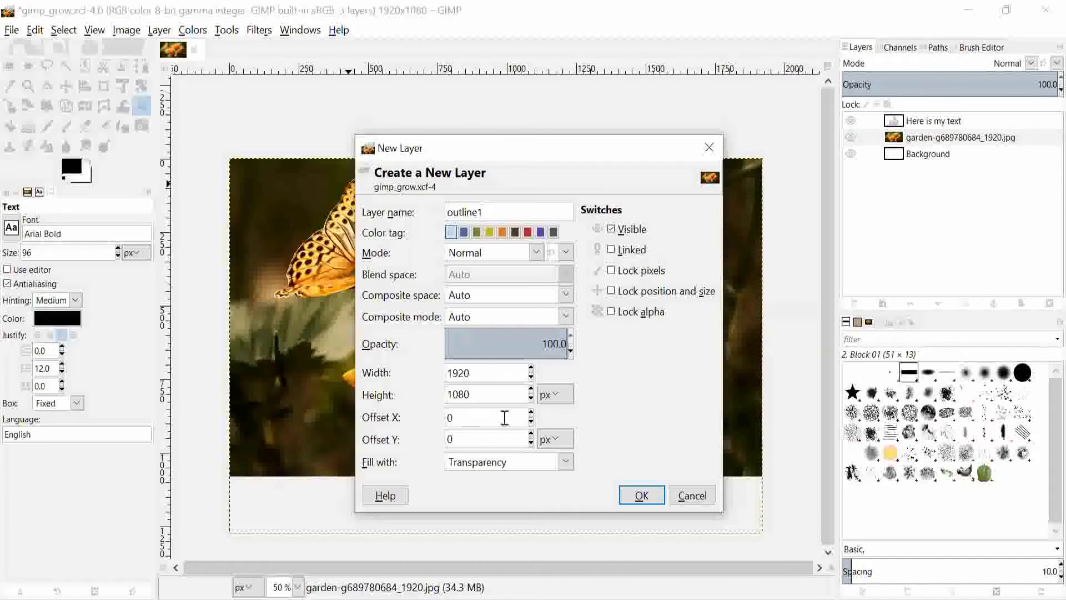
pyautogui.click(643, 503)
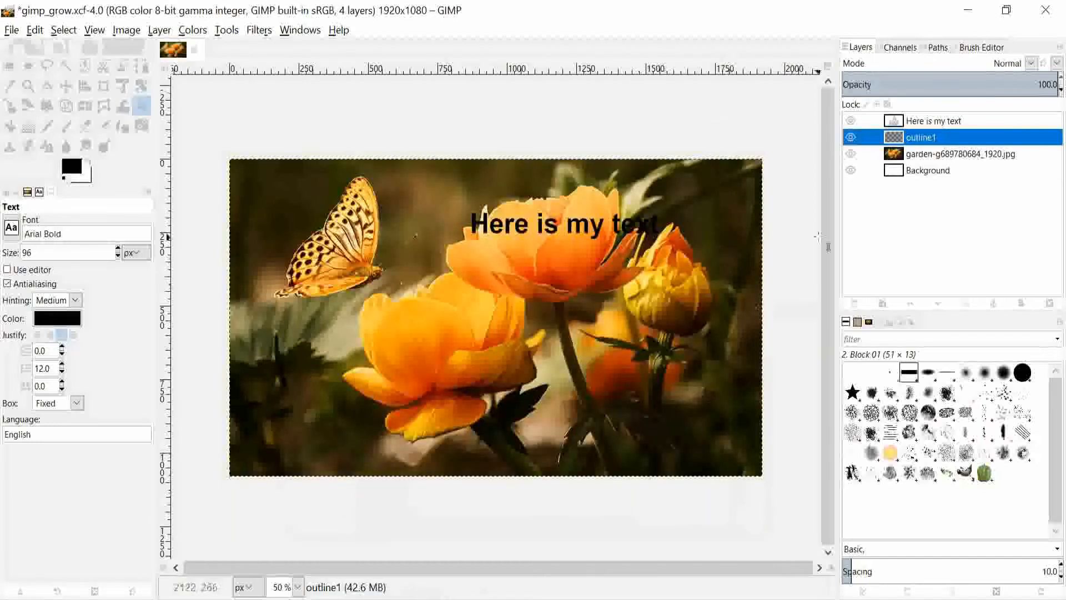
pyautogui.click(947, 123)
pyautogui.click(943, 139)
pyautogui.click(937, 303)
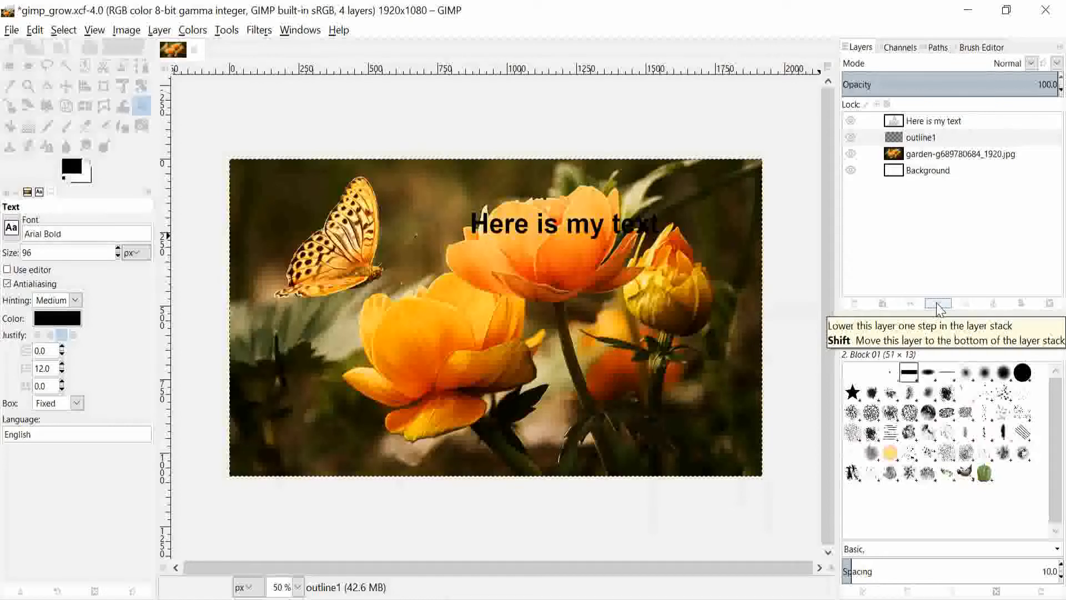
# Select the black letters by color on the "Here is my text" layer
pyautogui.click(956, 129)
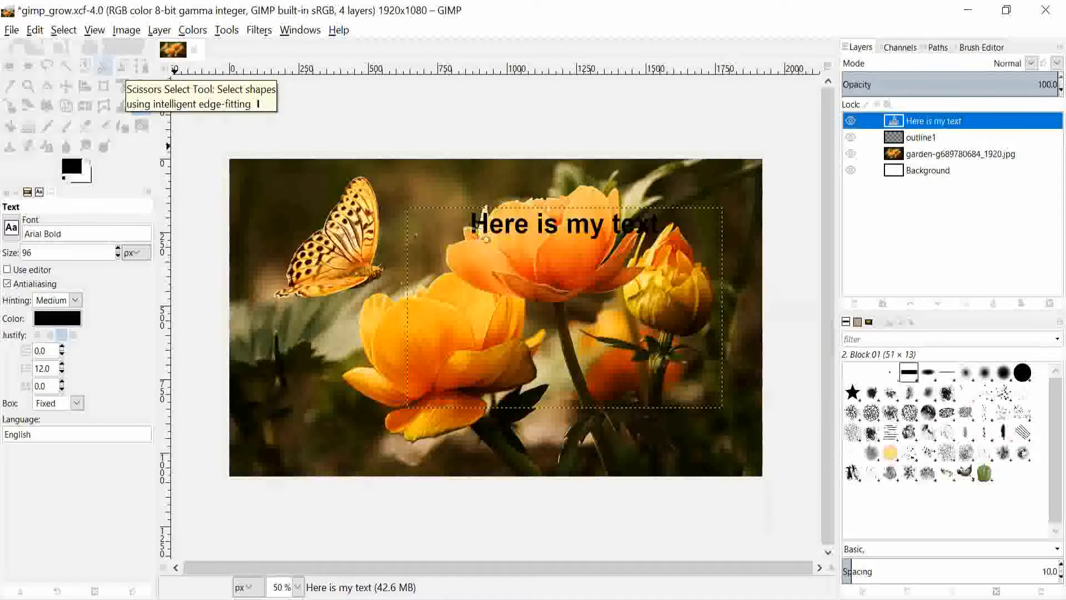
pyautogui.click(84, 66)
pyautogui.click(494, 233)
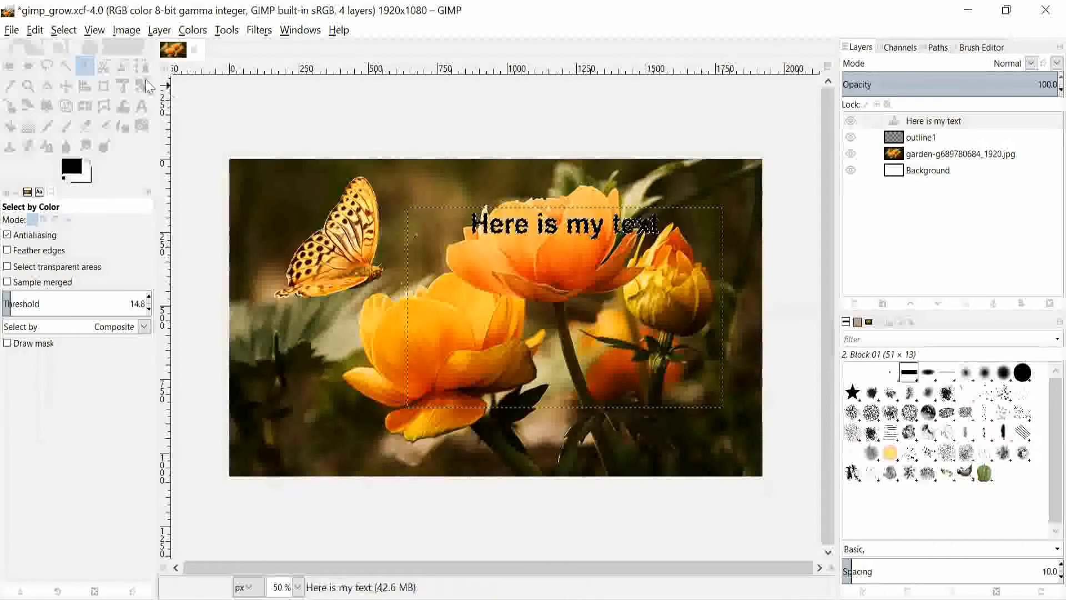
# Grow the selection around the letters by 10 px
pyautogui.click(62, 30)
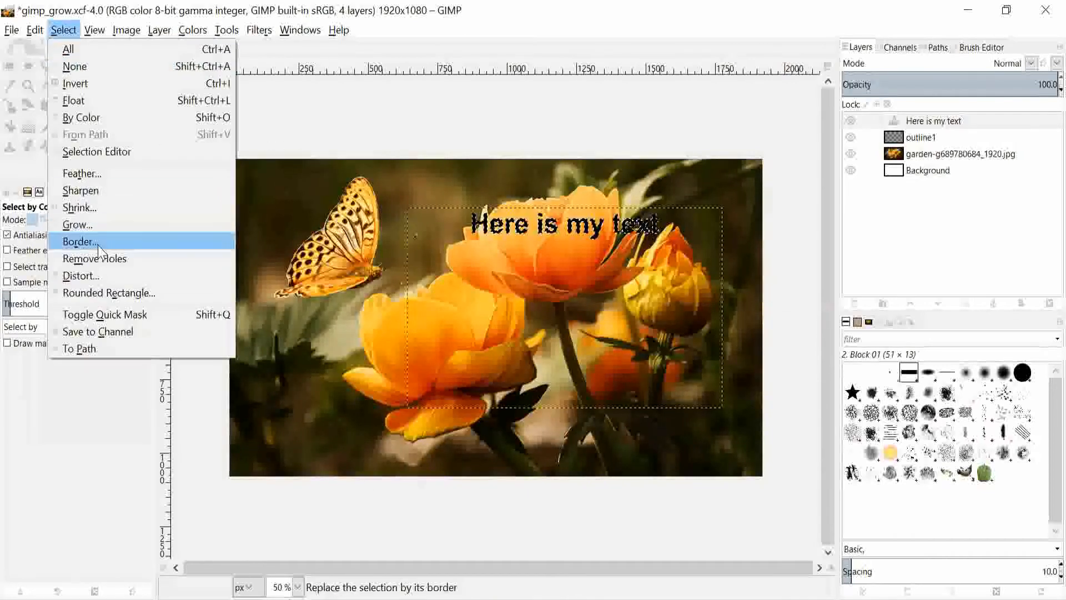
pyautogui.click(77, 224)
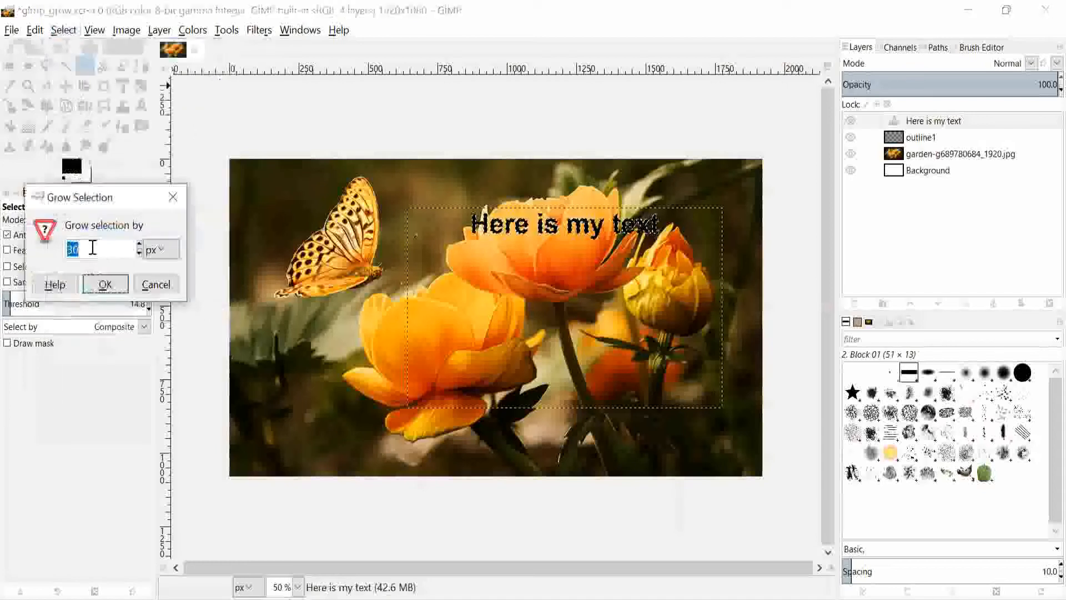
pyautogui.write('10')
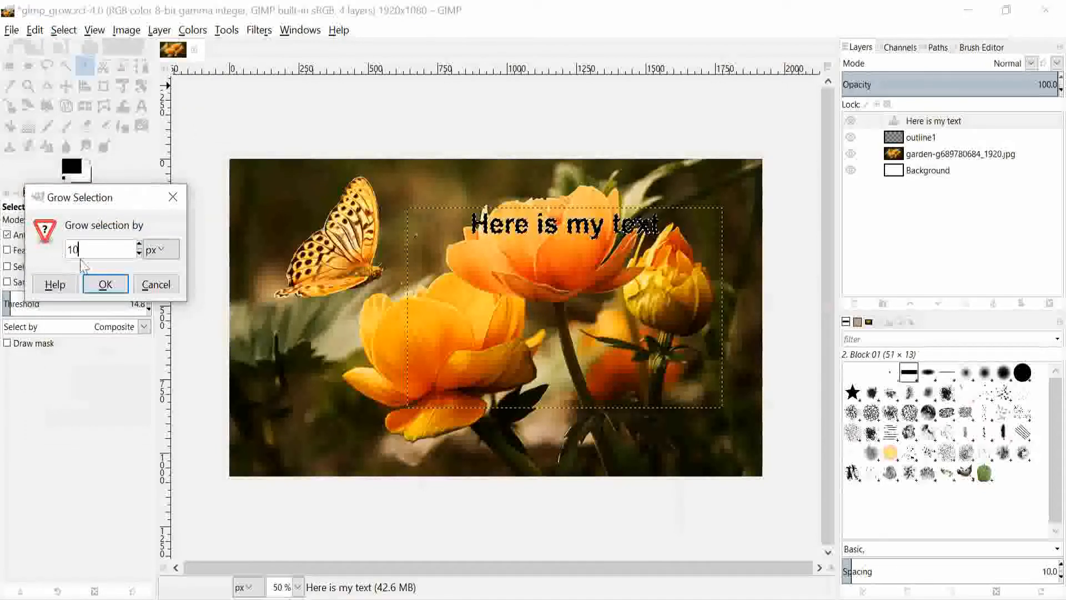
pyautogui.click(112, 285)
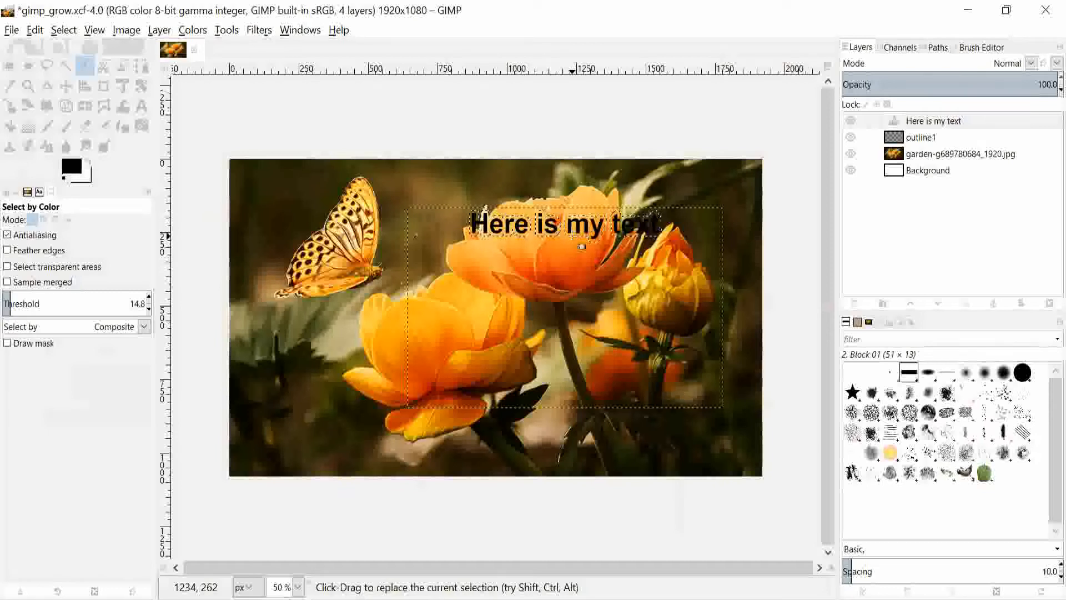
# Fill the grown letter selection with white on the outline1 layer using Bucket Fill and dismiss the selection
pyautogui.click(935, 140)
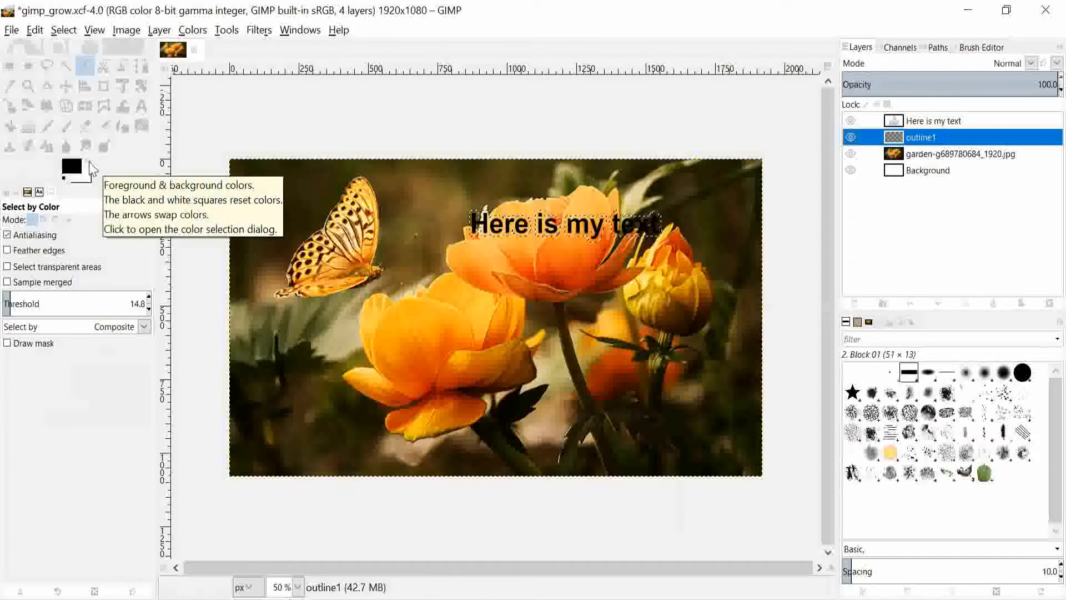
pyautogui.press('x')
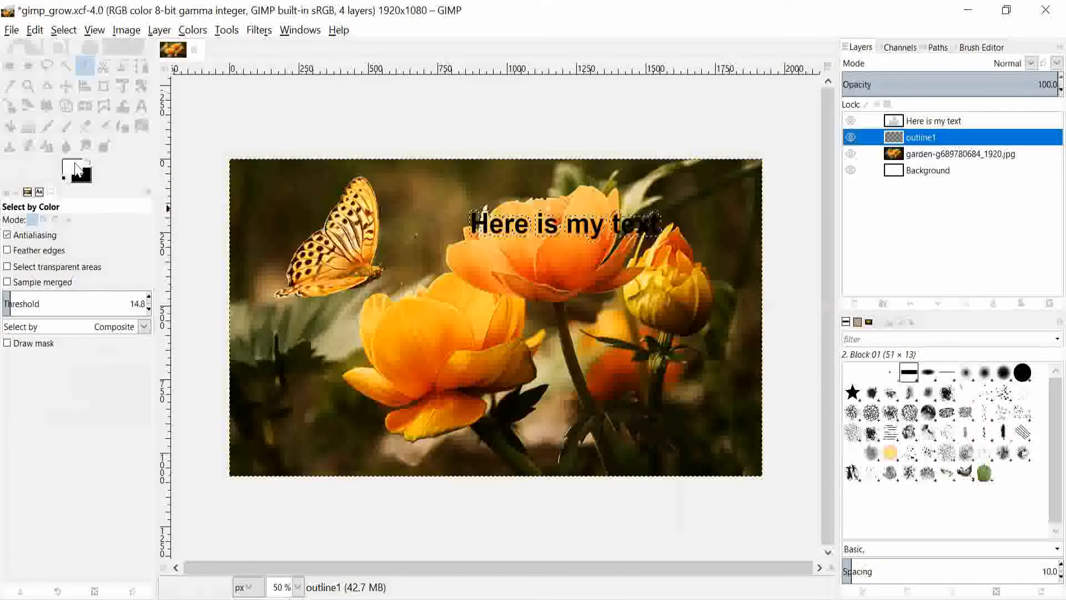
pyautogui.click(12, 129)
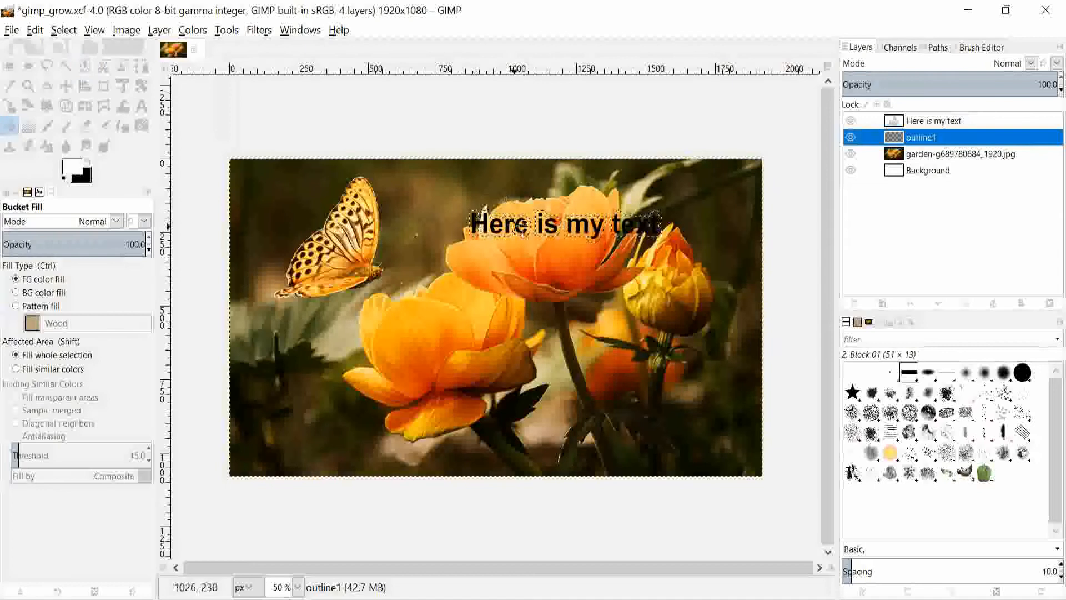
pyautogui.click(513, 221)
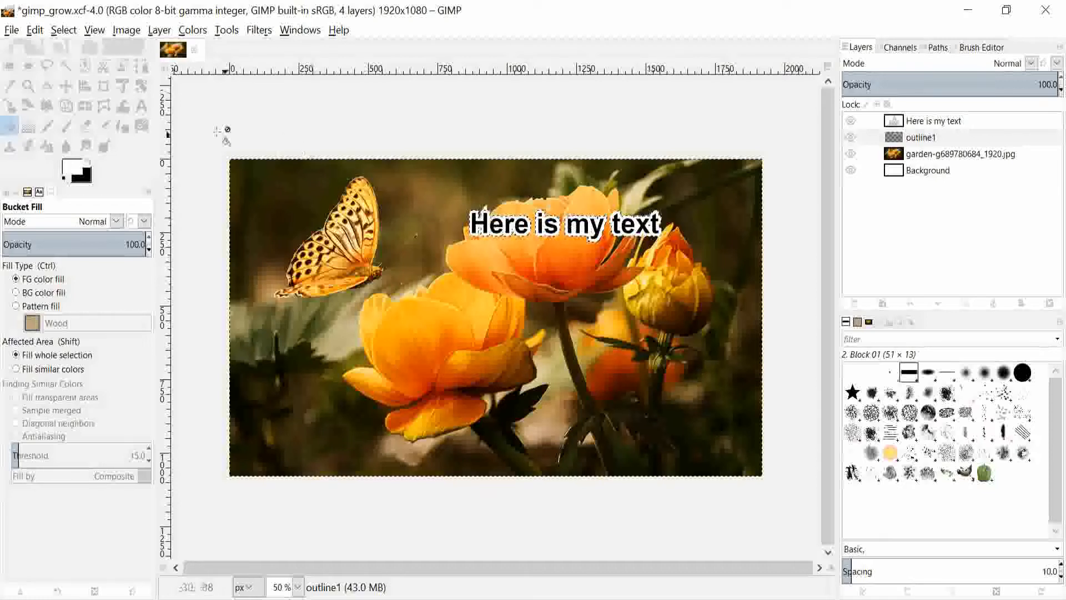
pyautogui.click(63, 31)
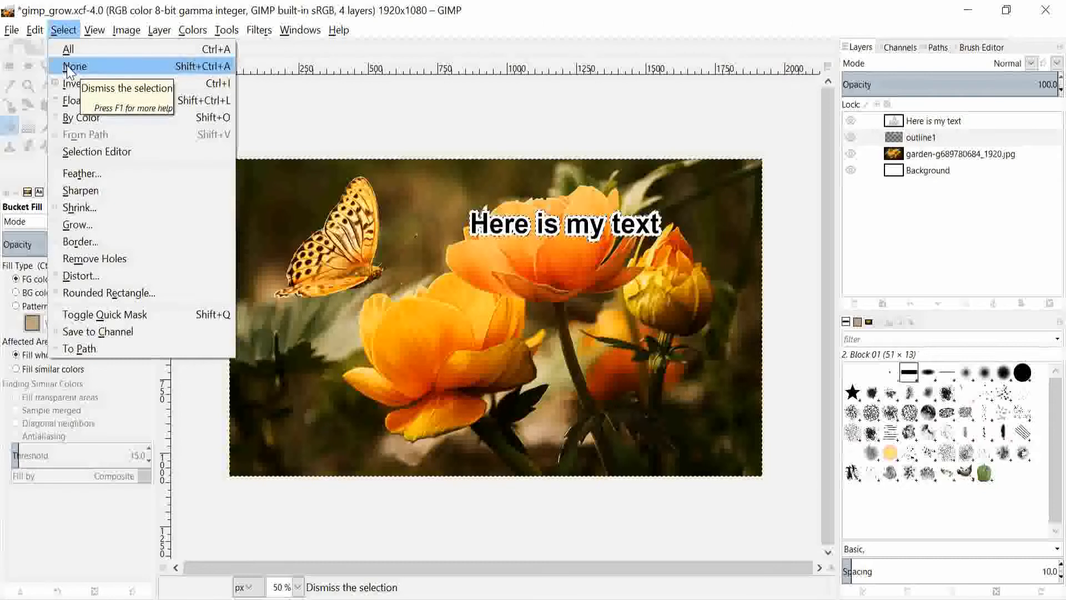
pyautogui.click(67, 65)
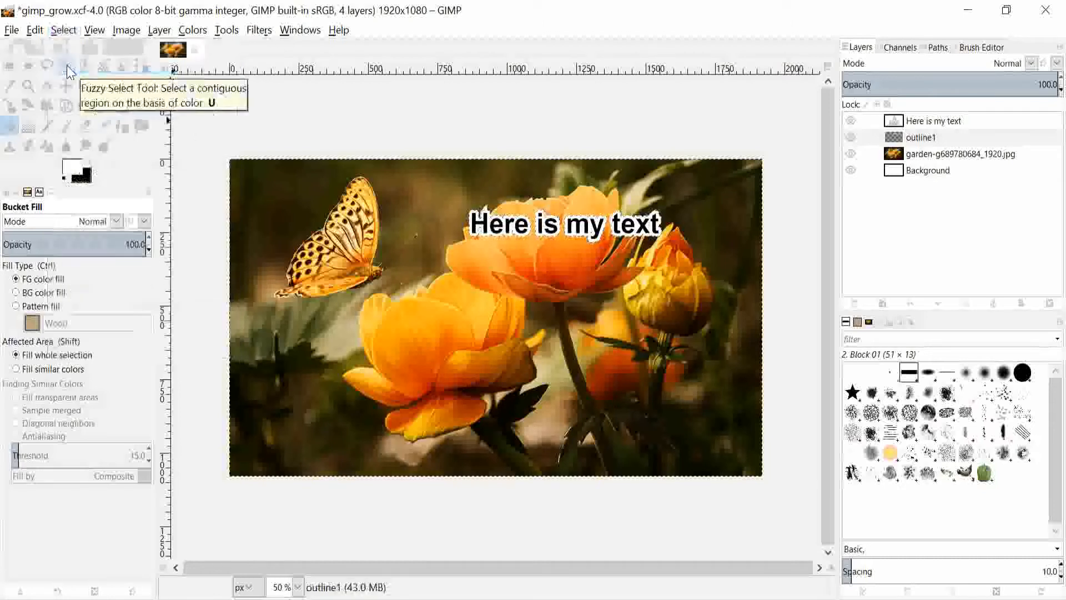
# Lower the outline1 layer's opacity to 70, trying 80 first
pyautogui.click(943, 137)
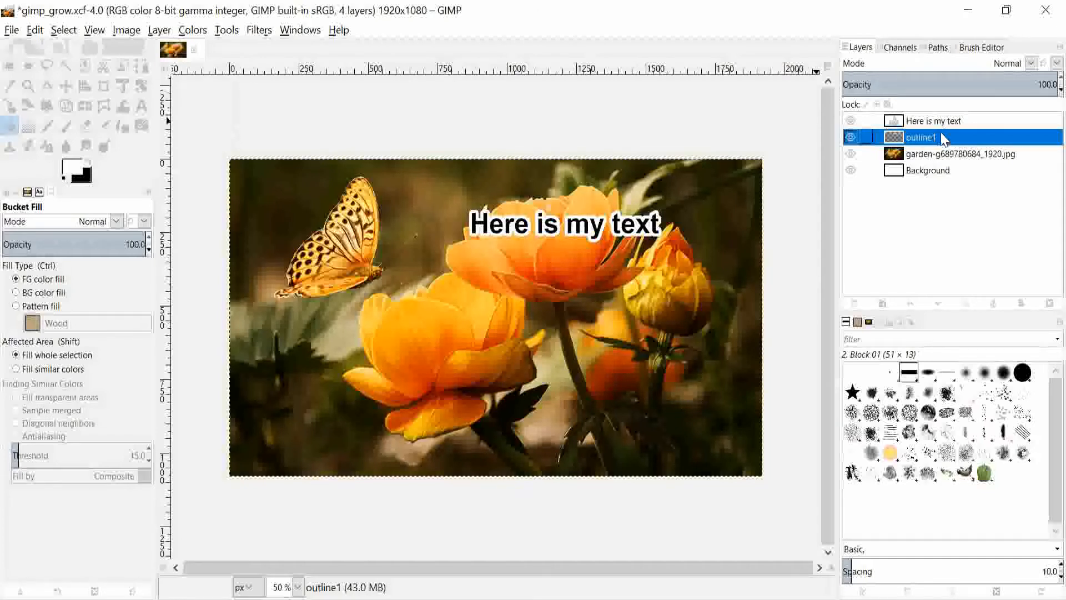
pyautogui.click(1044, 87)
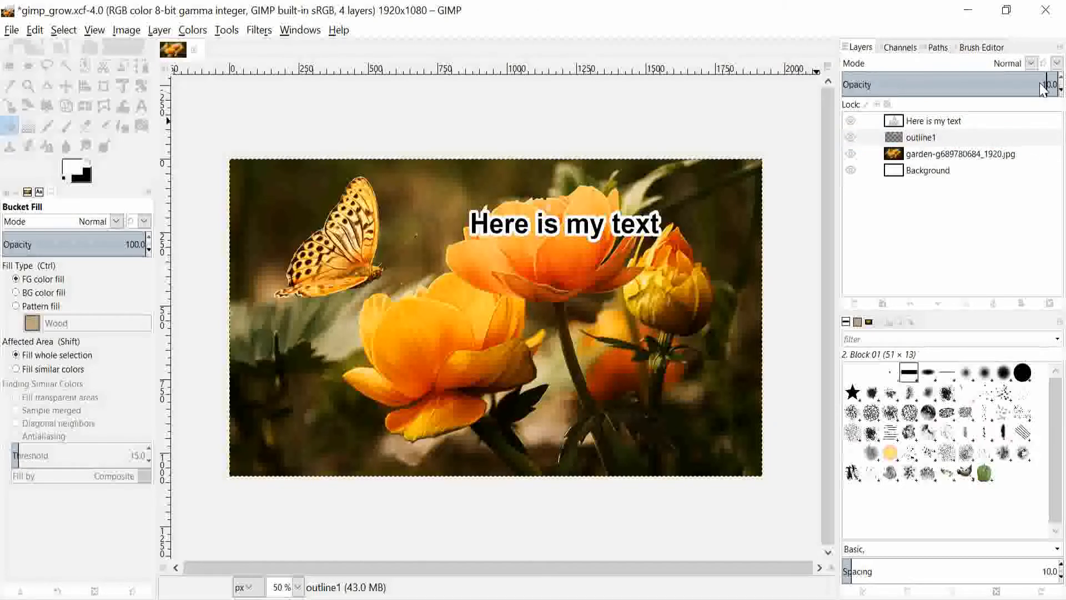
pyautogui.write('80')
pyautogui.press('Return')
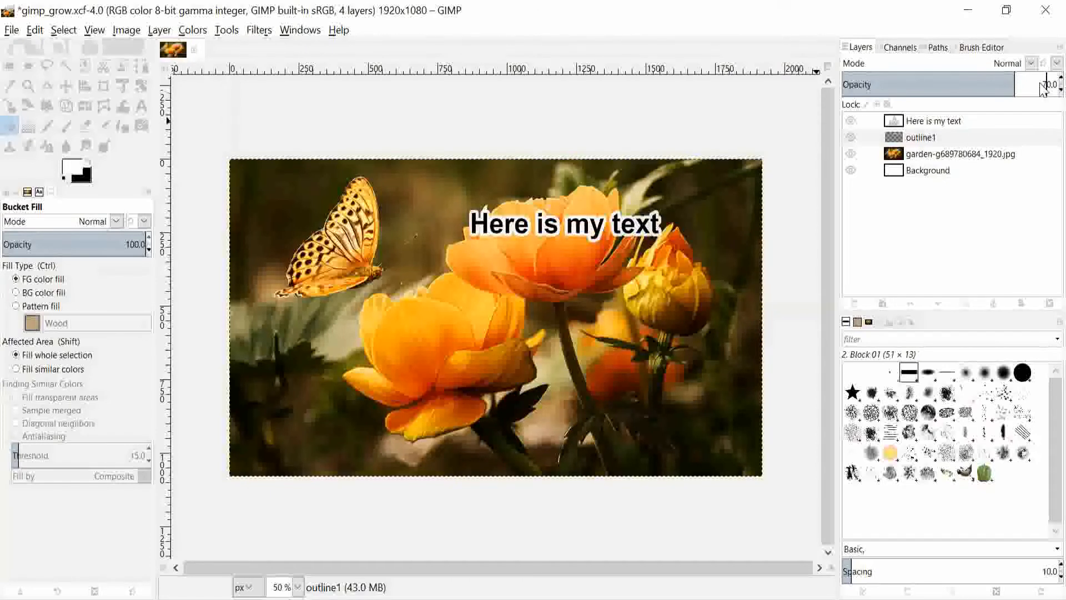
pyautogui.write('70')
pyautogui.press('Return')
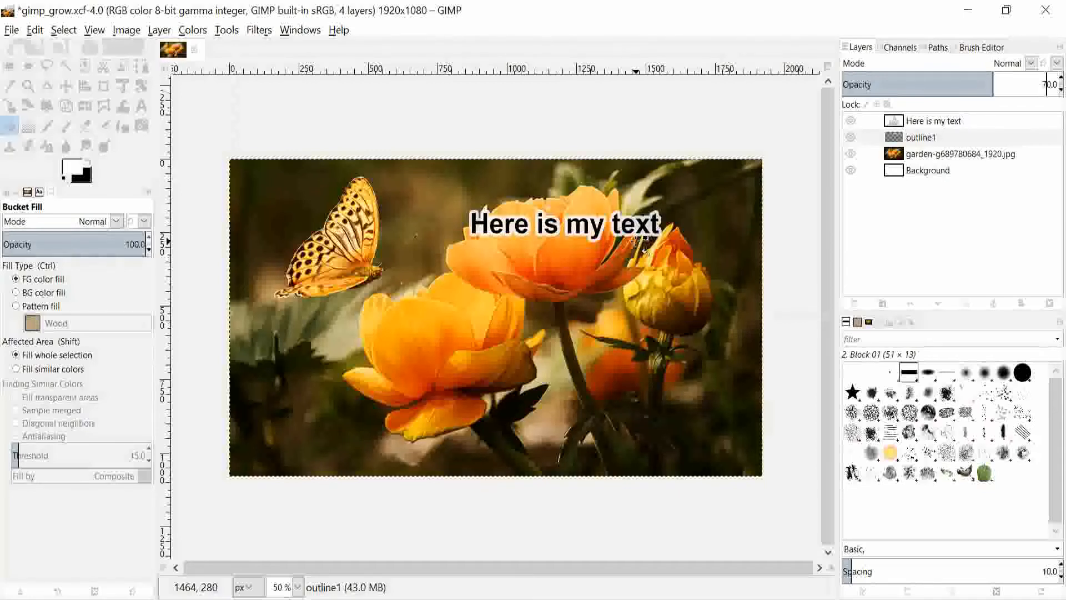
# Hide the outline1 and "Here is my text" layers and create a transparent 1920 × 1080 px layer named logo above them
pyautogui.click(851, 138)
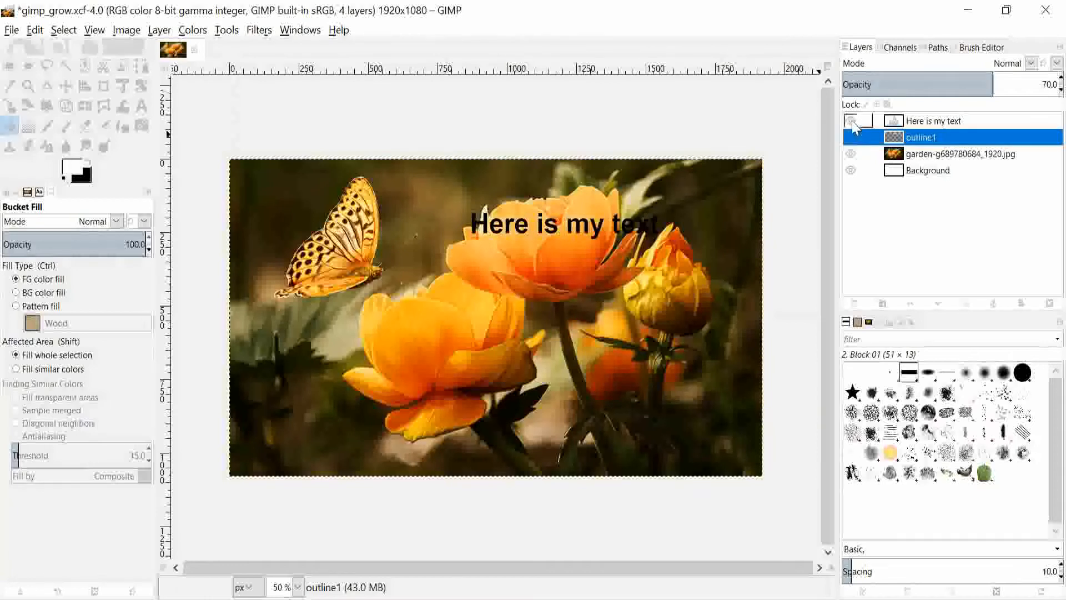
pyautogui.click(852, 121)
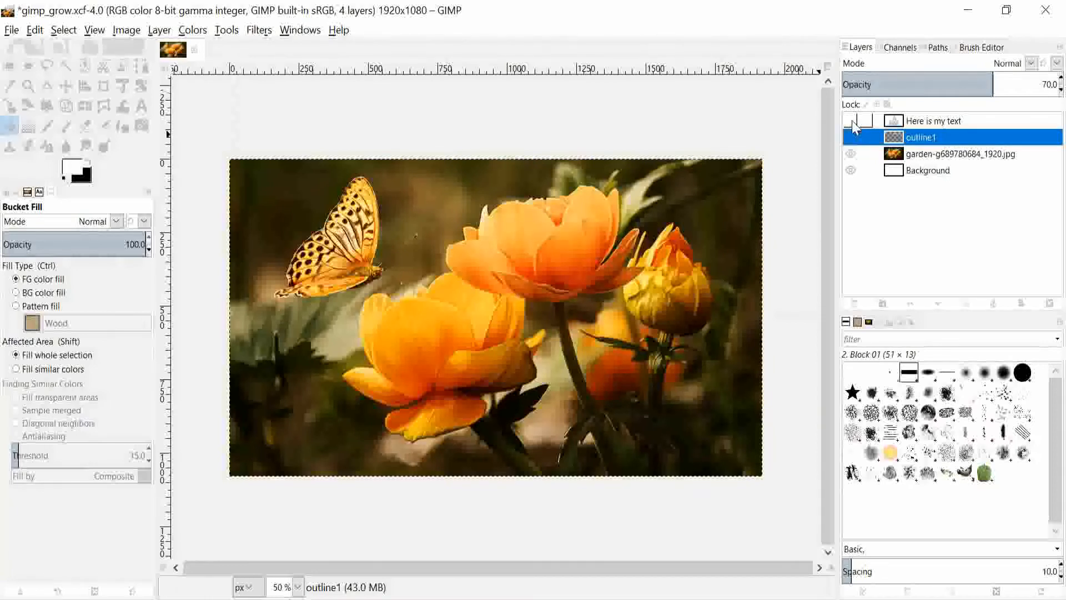
pyautogui.click(938, 122)
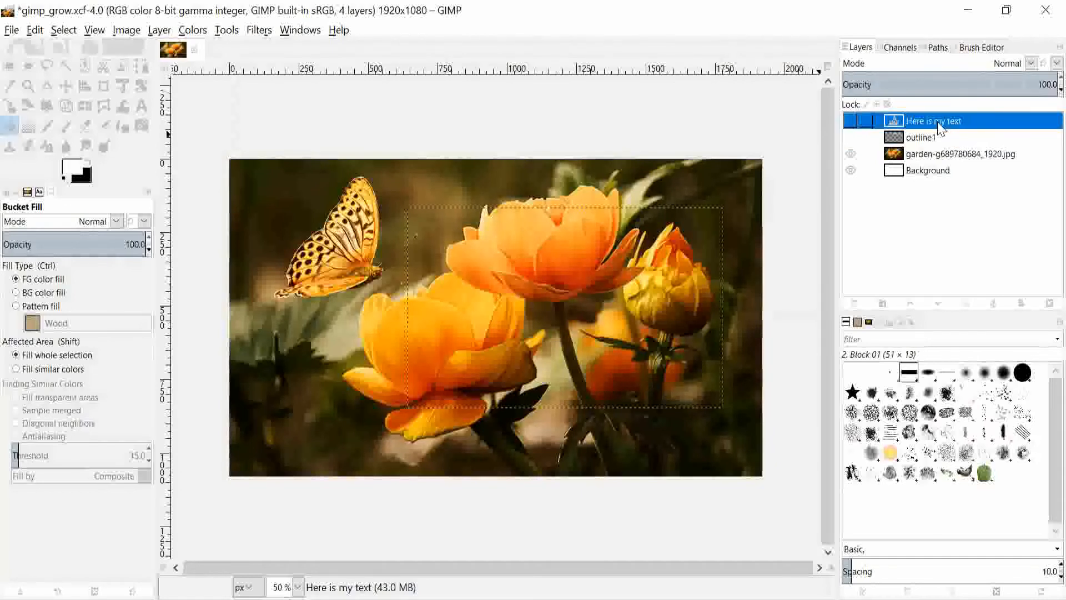
pyautogui.rightClick(939, 126)
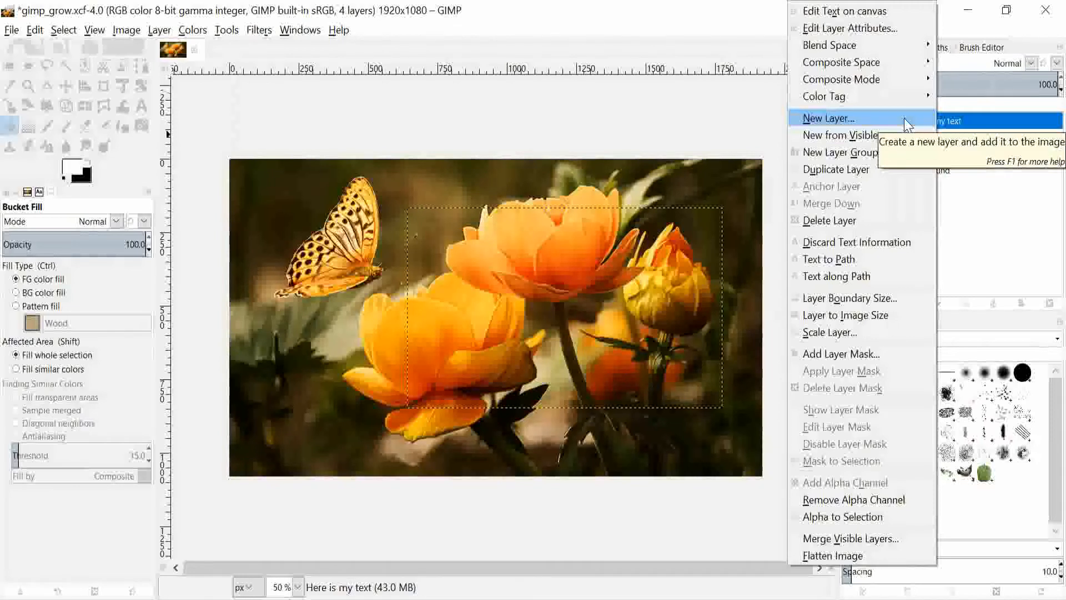
pyautogui.click(904, 118)
pyautogui.doubleClick(842, 85)
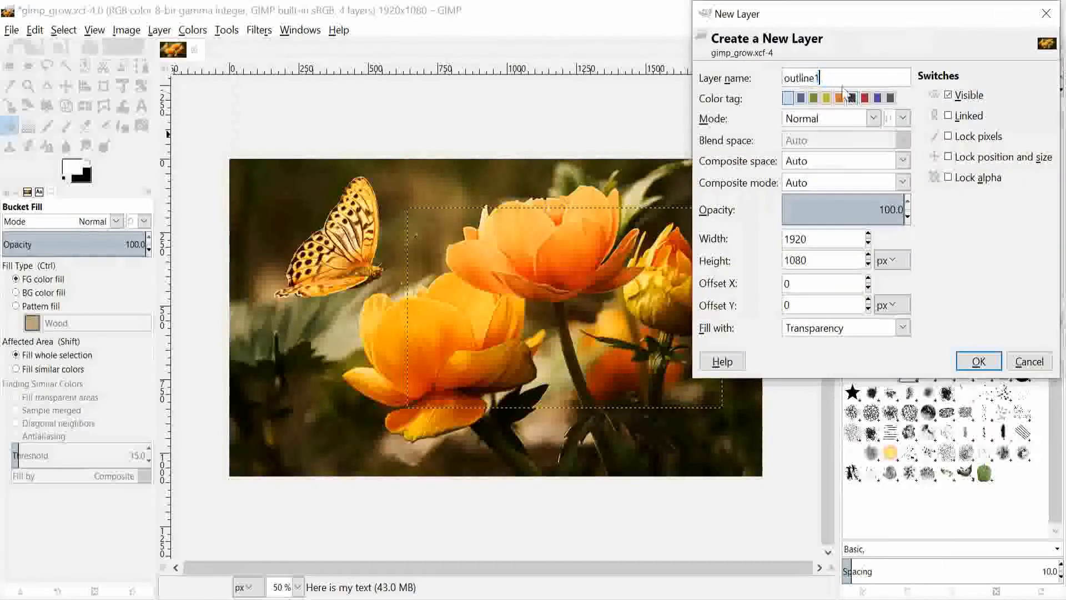
pyautogui.write('logo')
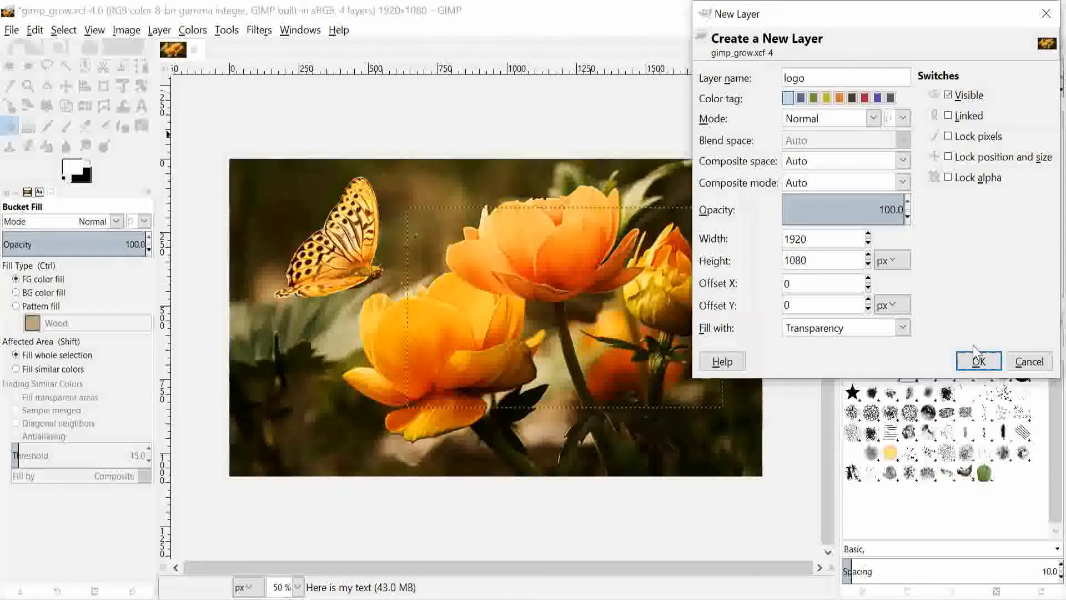
pyautogui.press('Return')
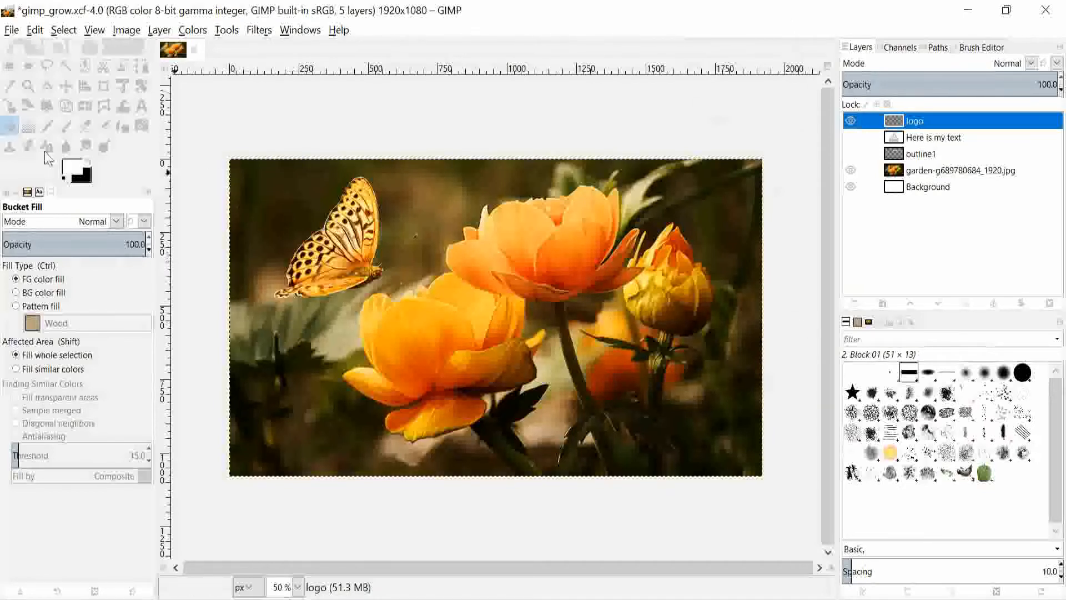
# Paint a white smiley face with a circular outline, two eyes and a mouth over the right-hand flowers with the Paintbrush
pyautogui.click(65, 129)
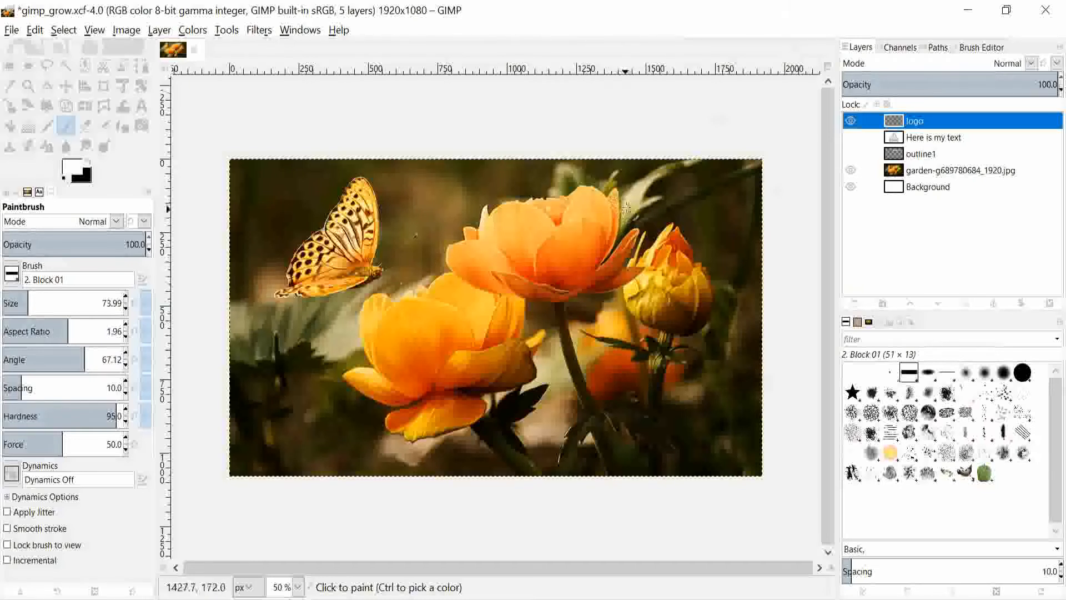
pyautogui.moveTo(631, 198)
pyautogui.mouseDown()
pyautogui.moveTo(602, 206)
pyautogui.moveTo(559, 258)
pyautogui.moveTo(570, 313)
pyautogui.moveTo(601, 325)
pyautogui.moveTo(672, 312)
pyautogui.moveTo(695, 250)
pyautogui.moveTo(653, 204)
pyautogui.mouseUp()
pyautogui.moveTo(614, 255); pyautogui.dragTo(615, 271)
pyautogui.moveTo(639, 230)
pyautogui.mouseDown()
pyautogui.moveTo(643, 267)
pyautogui.moveTo(597, 282)
pyautogui.moveTo(611, 299)
pyautogui.moveTo(656, 282)
pyautogui.mouseUp()
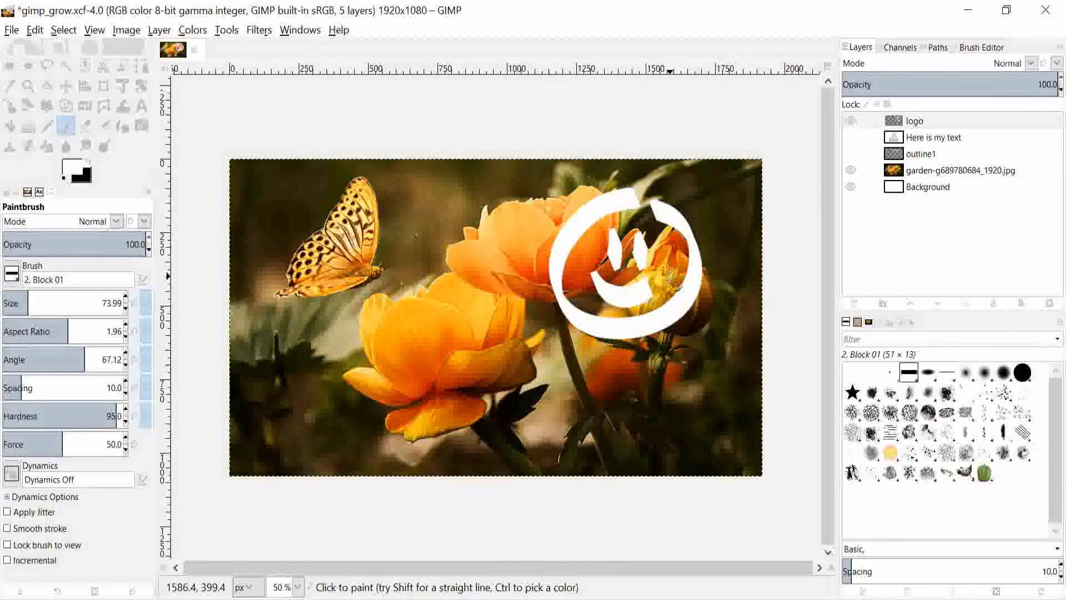
# Create a transparent 1920 × 1080 px layer named outline2 between the "Here is my text" and logo layers
pyautogui.rightClick(944, 143)
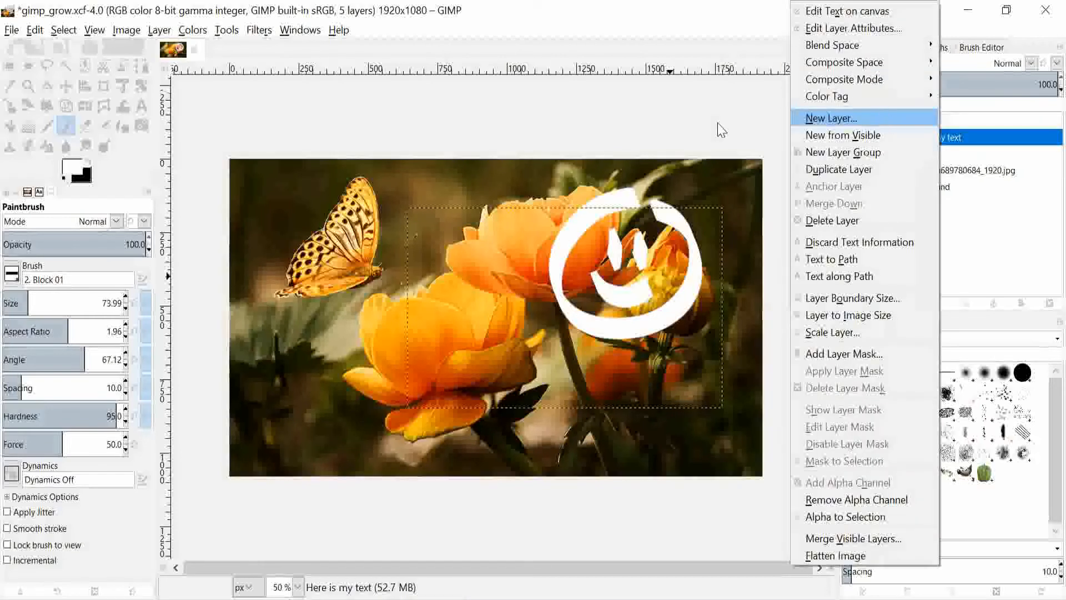
pyautogui.press('Return')
pyautogui.write('outline2')
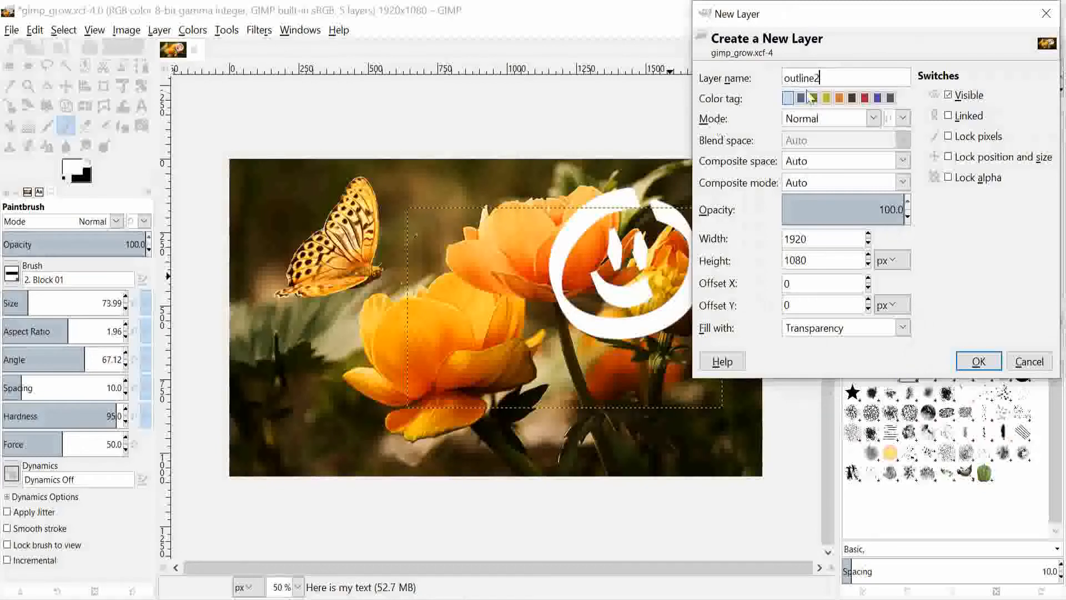
pyautogui.click(979, 361)
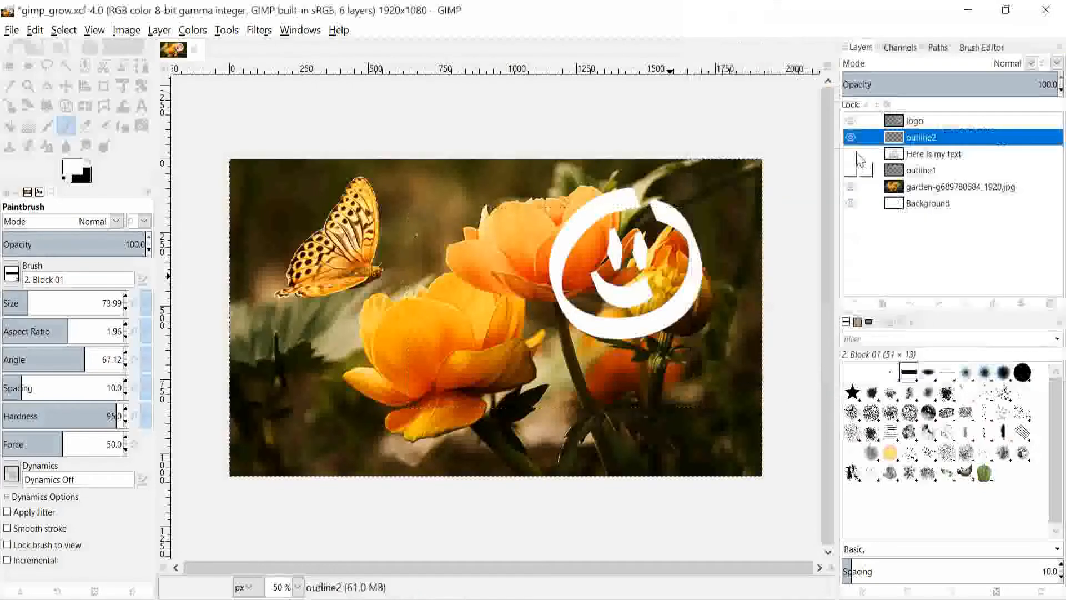
# Select the white smiley strokes by color on the logo layer
pyautogui.click(928, 122)
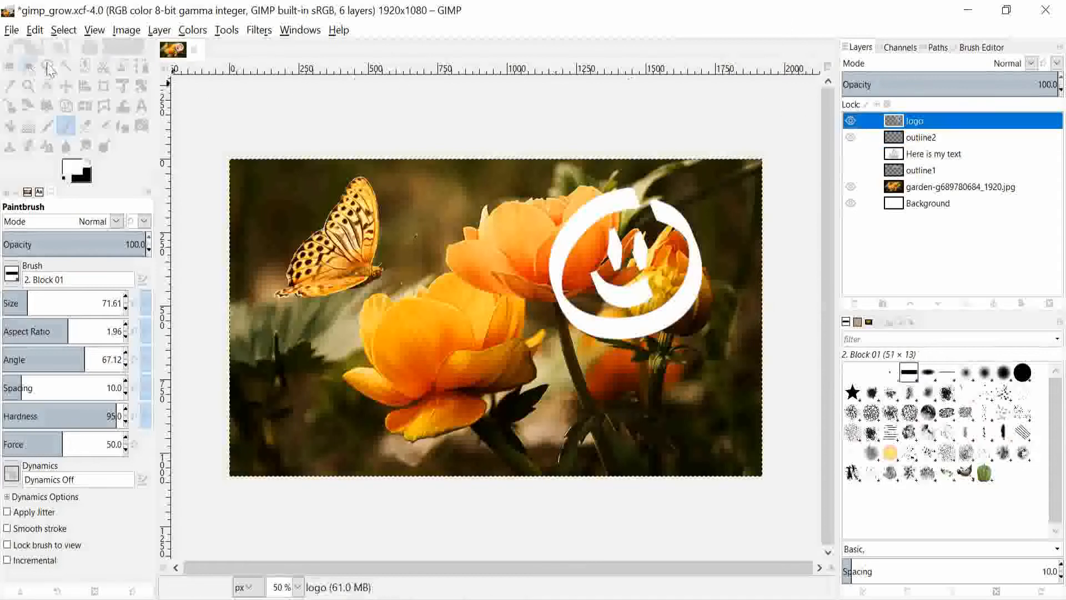
pyautogui.click(84, 66)
pyautogui.click(612, 209)
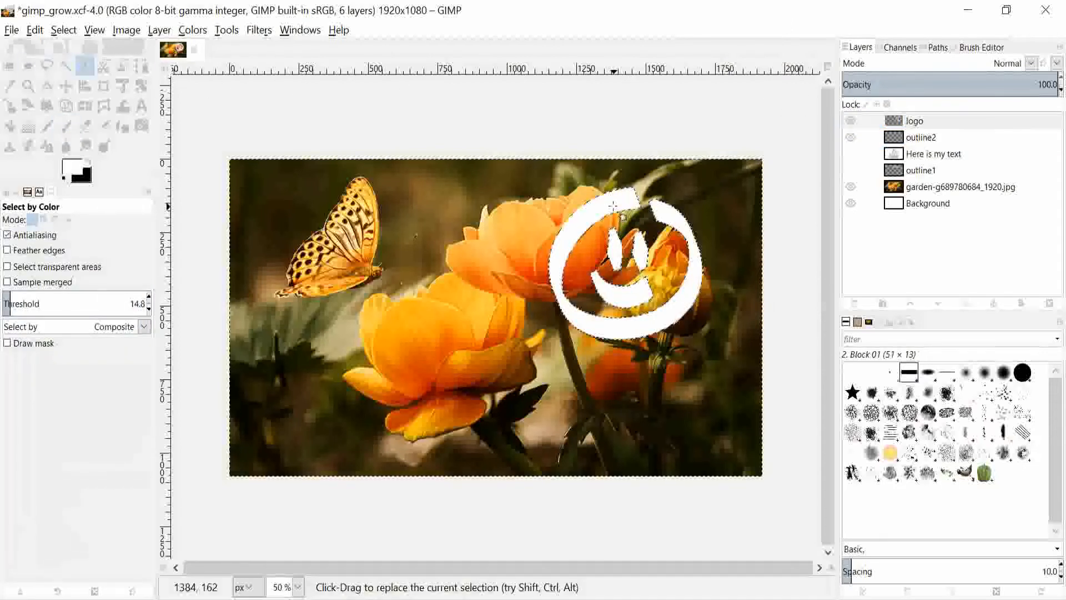
# Grow the selection around the smiley by 20 px
pyautogui.click(70, 34)
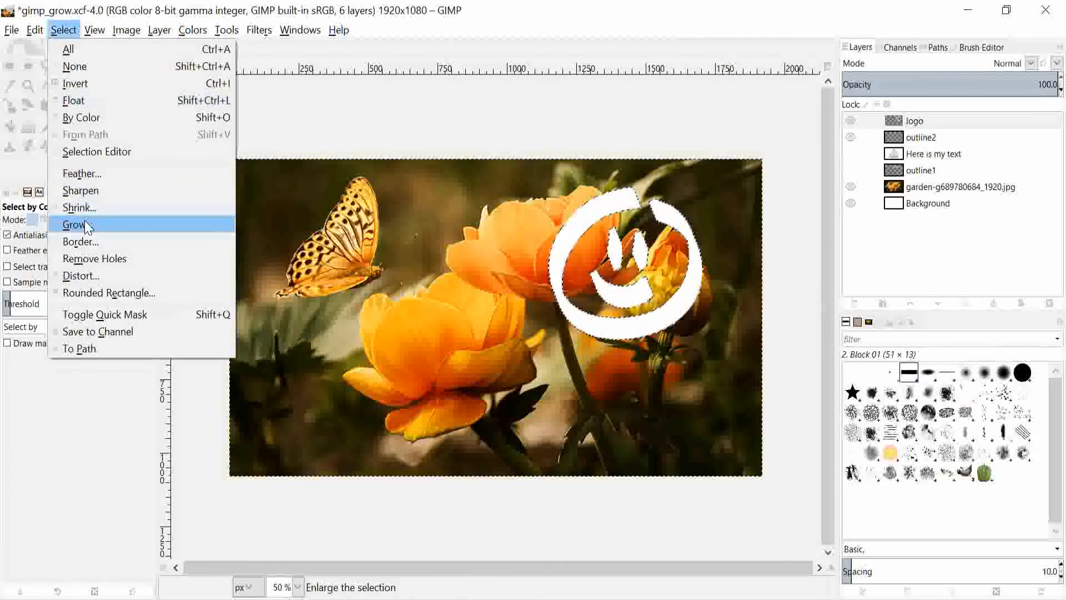
pyautogui.click(95, 229)
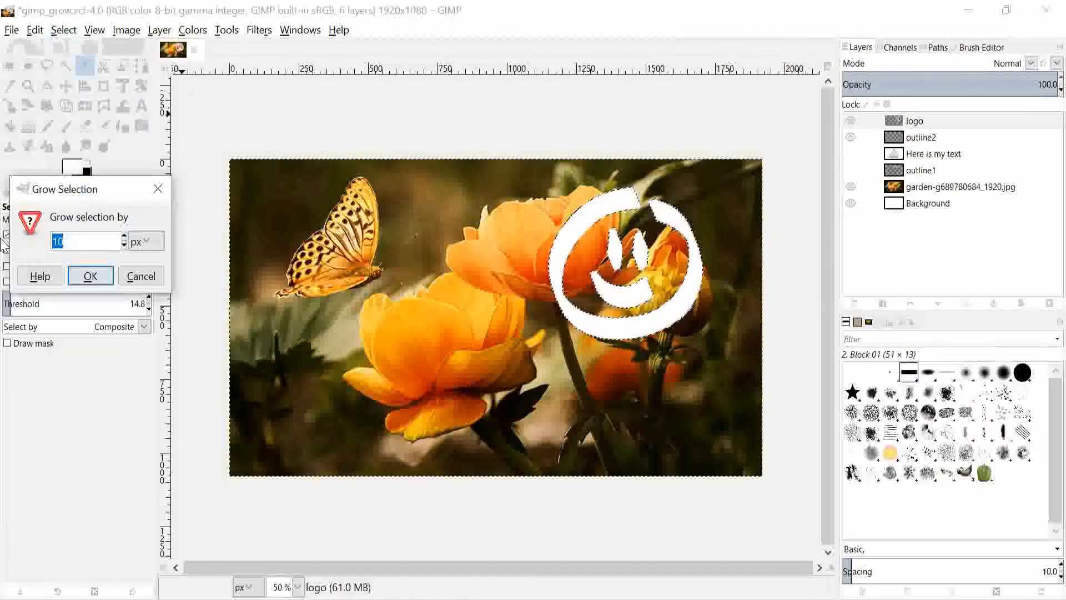
pyautogui.write('30')
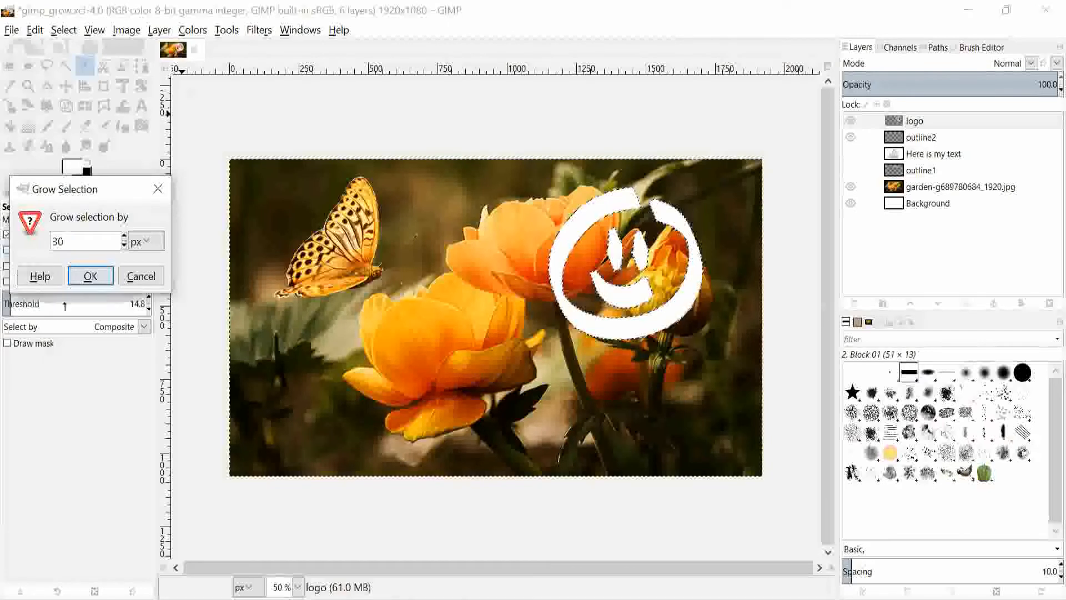
pyautogui.moveTo(79, 239); pyautogui.dragTo(21, 234)
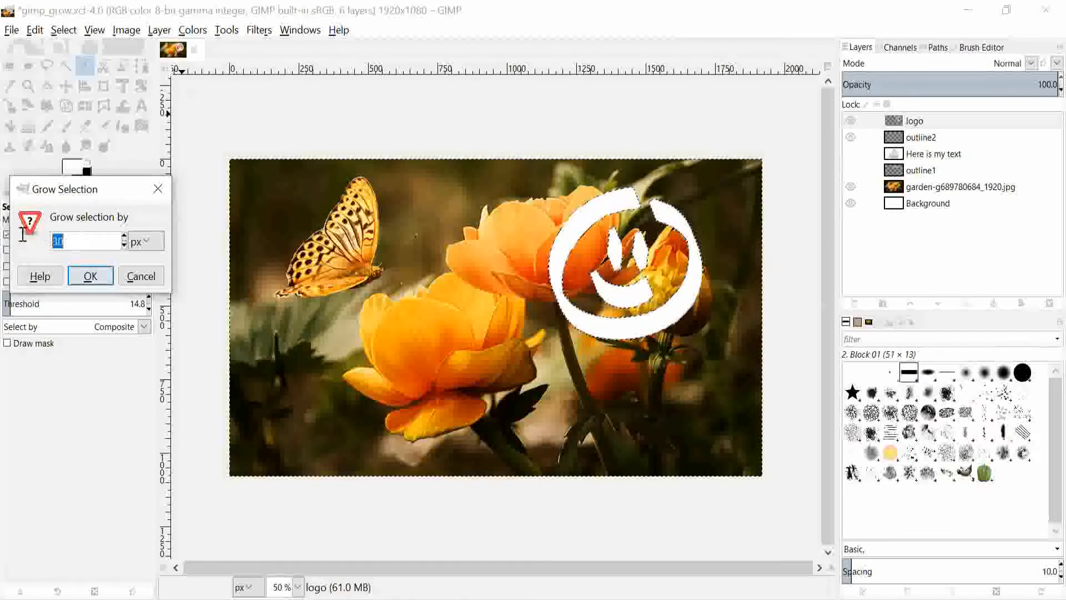
pyautogui.write('20')
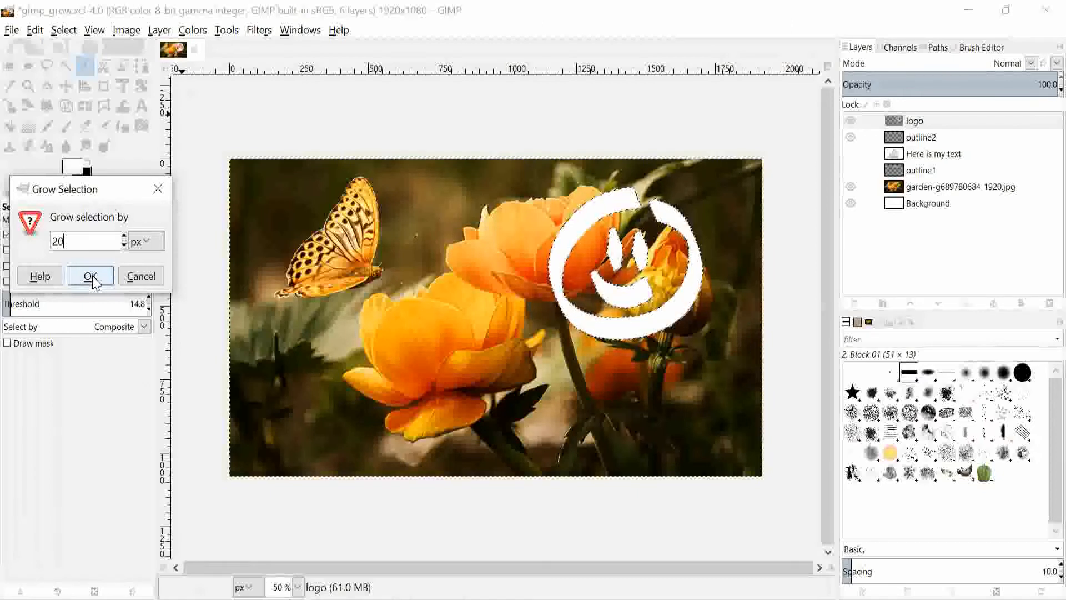
pyautogui.click(91, 277)
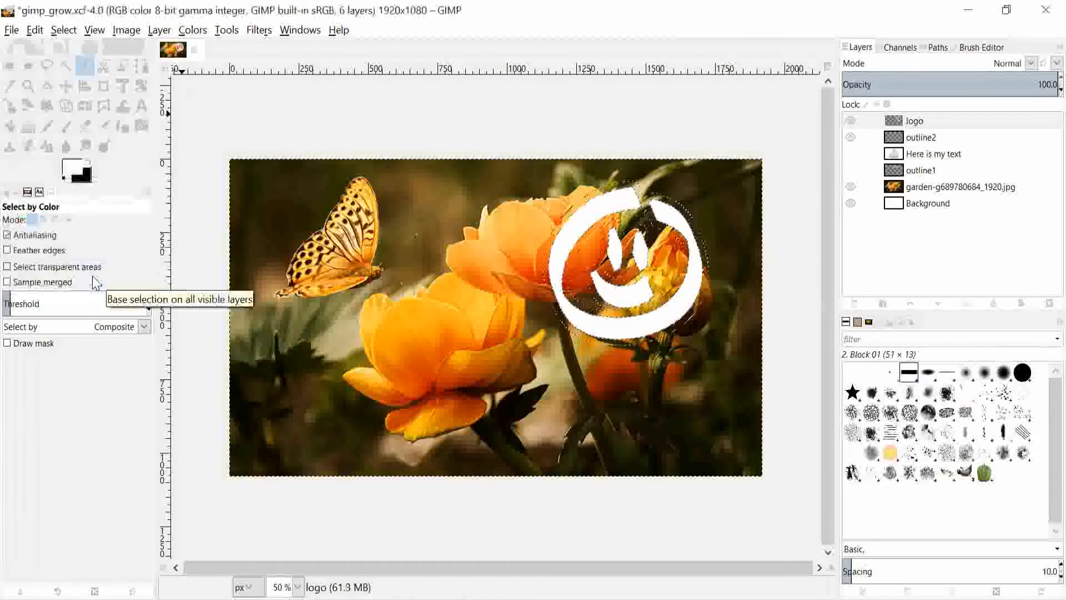
# Fill the grown smiley selection with black on the outline2 layer using Bucket Fill and dismiss the selection
pyautogui.click(944, 142)
pyautogui.click(87, 162)
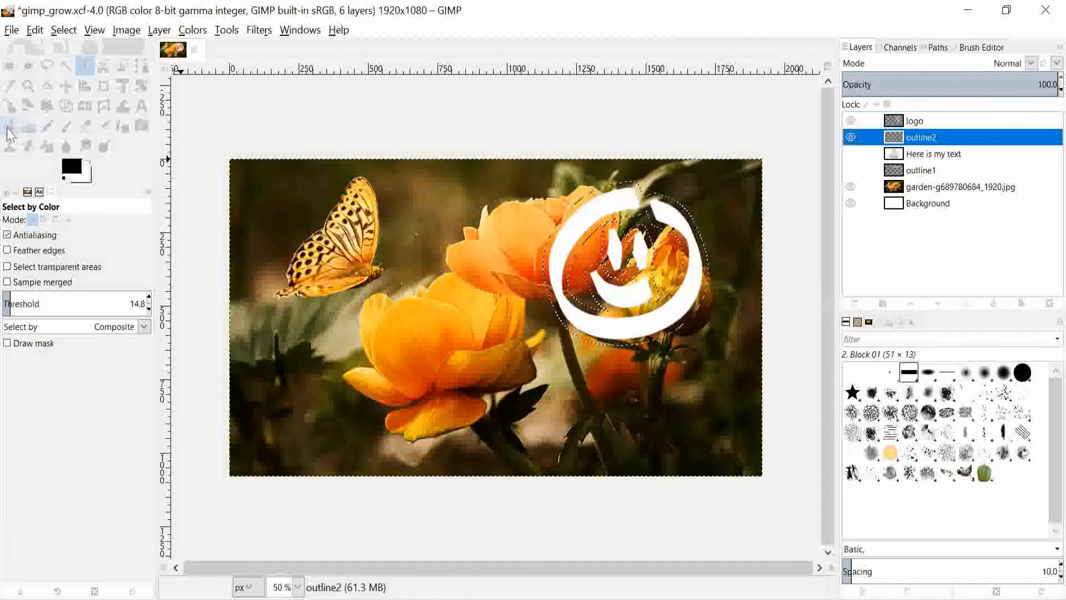
pyautogui.click(9, 126)
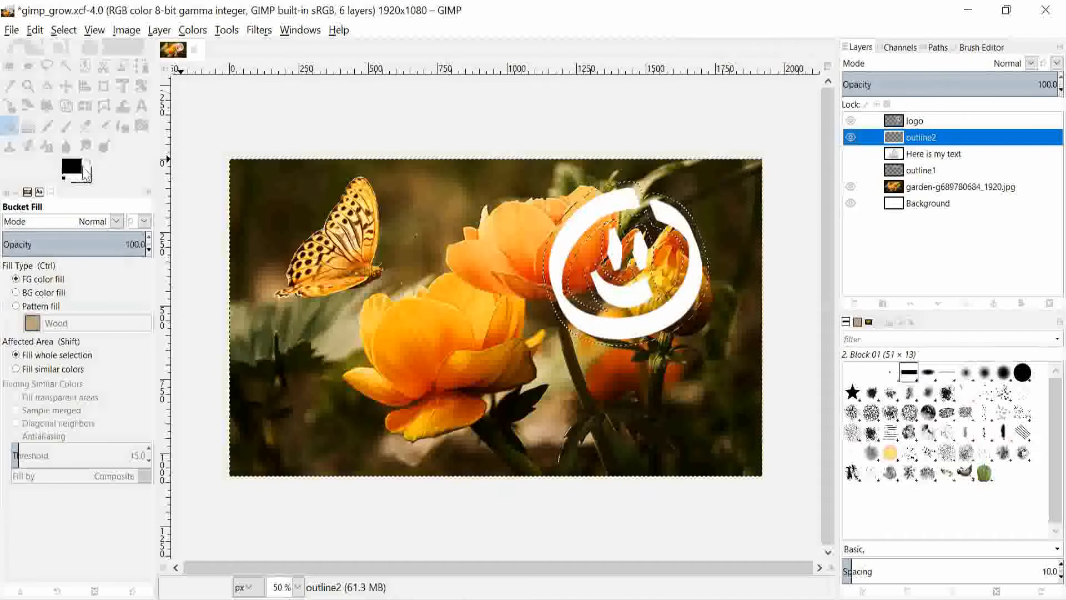
pyautogui.click(657, 208)
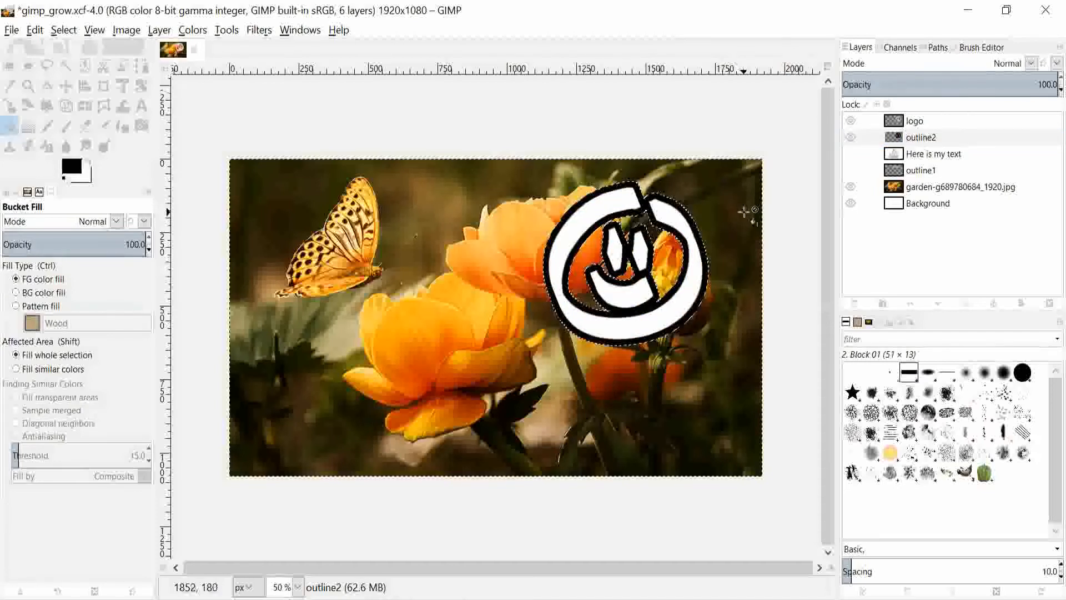
pyautogui.click(62, 28)
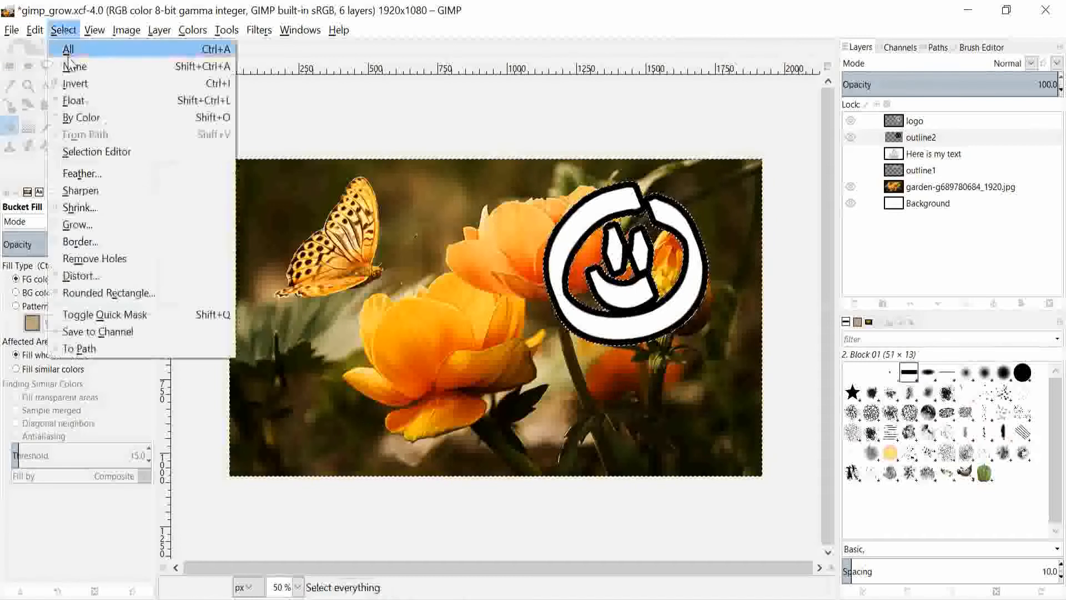
pyautogui.click(70, 66)
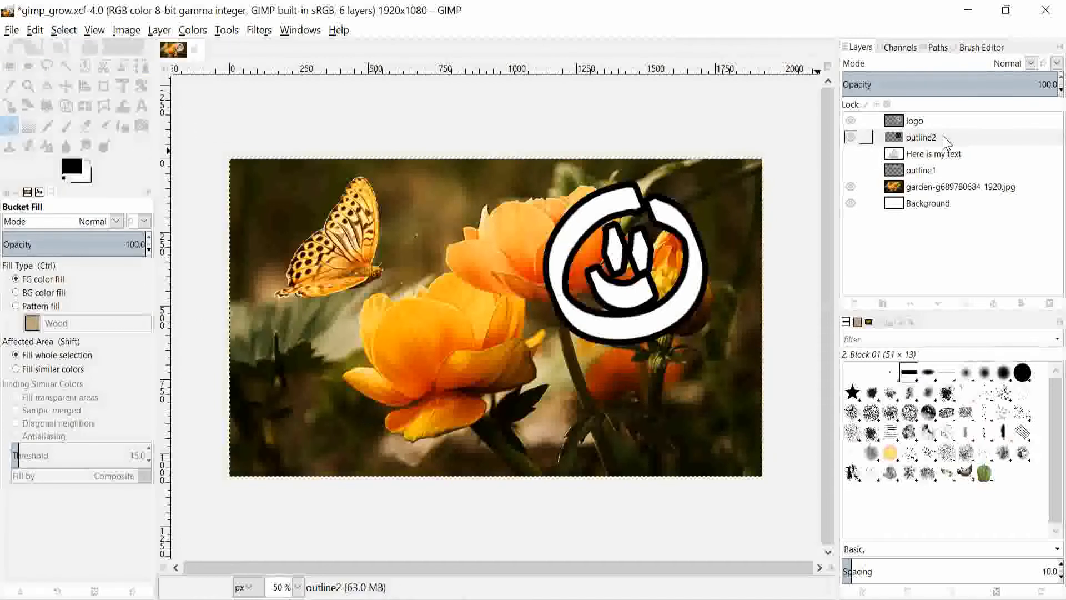
# Try opacities of 50, 70, 80 and 90 on the outline2 layer and settle on 95.1
pyautogui.click(943, 135)
pyautogui.moveTo(1048, 85); pyautogui.dragTo(1015, 84)
pyautogui.write('8')
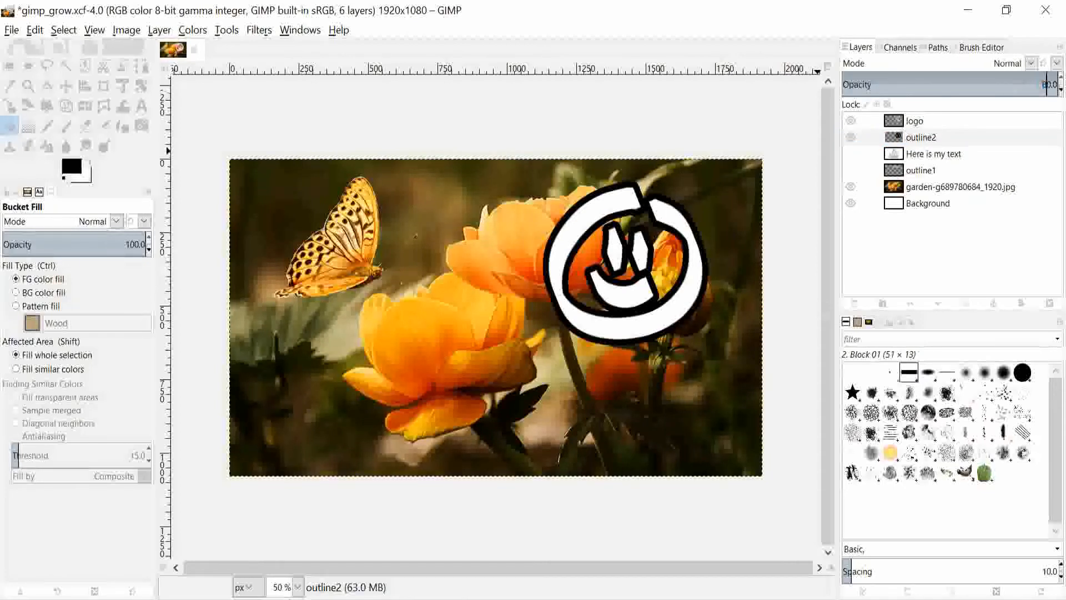
pyautogui.press('BackSpace')
pyautogui.write('5')
pyautogui.press('Return')
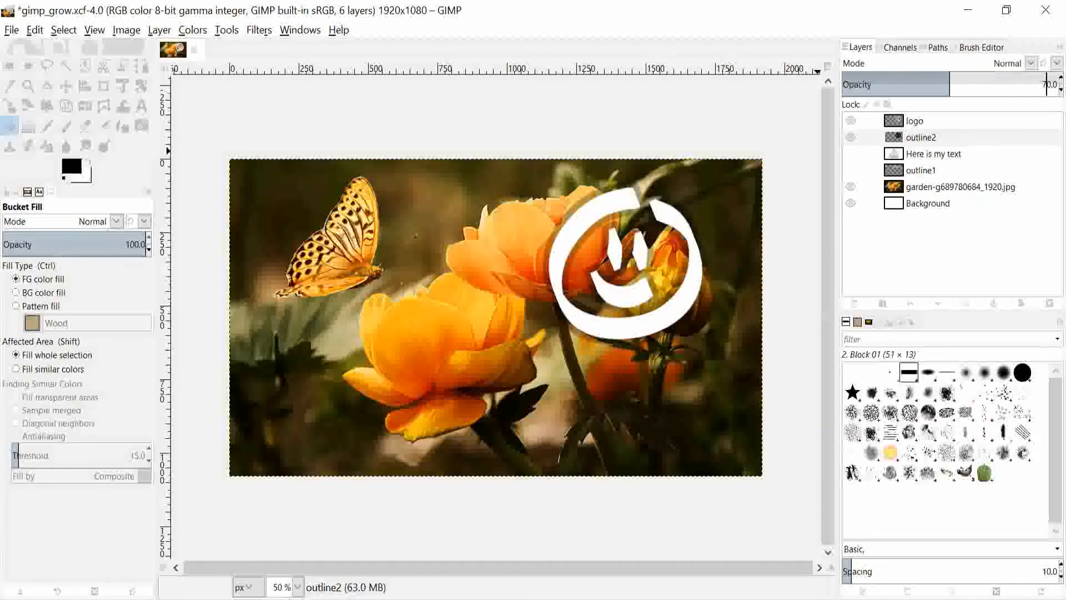
pyautogui.write('7')
pyautogui.press('Return')
pyautogui.press('BackSpace')
pyautogui.write('8')
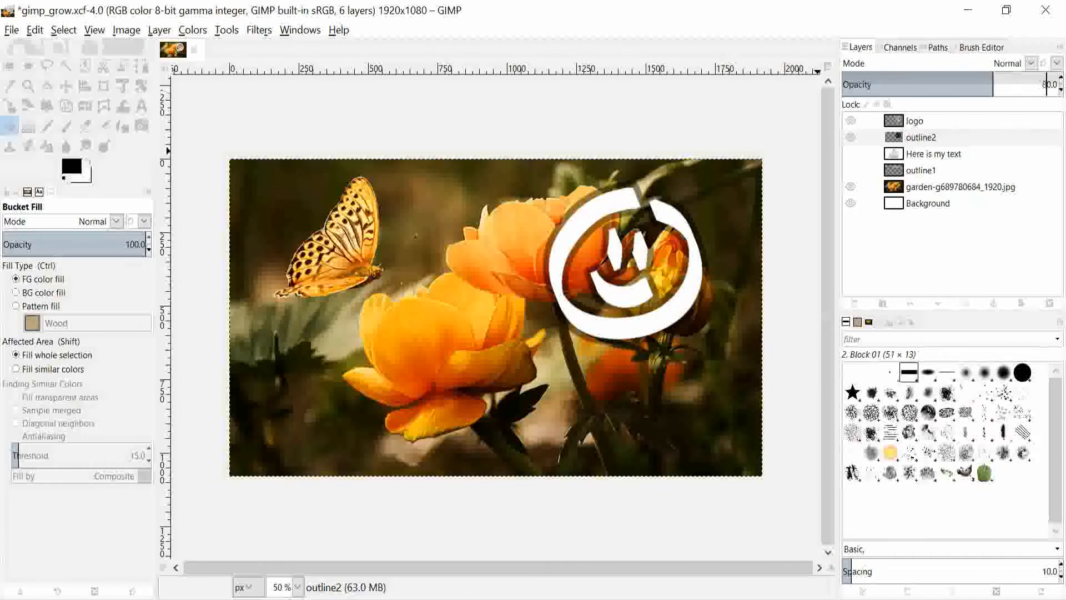
pyautogui.press('Return')
pyautogui.press('BackSpace')
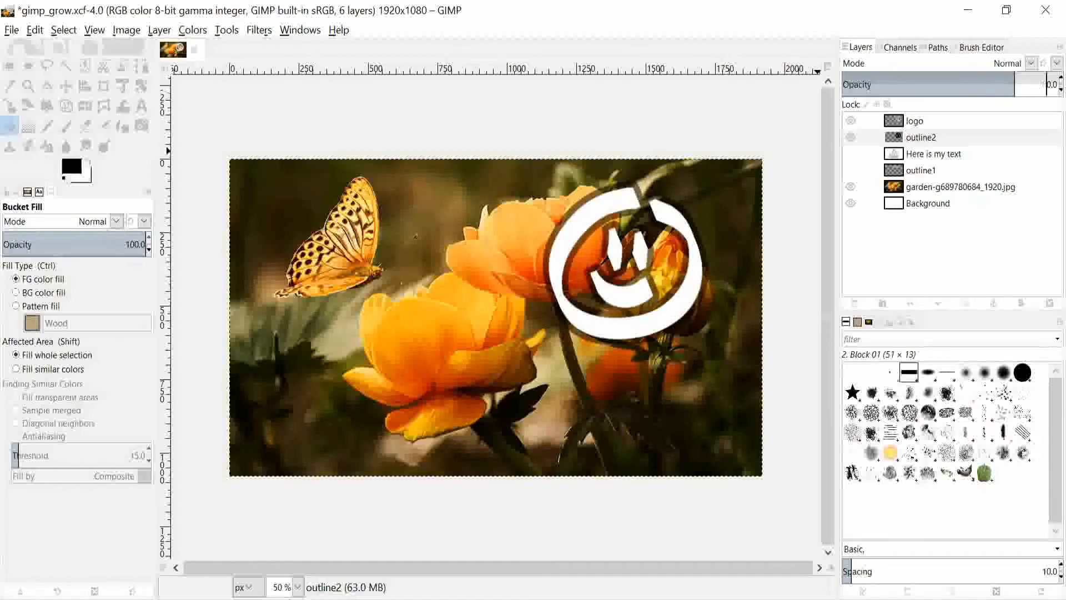
pyautogui.write('9')
pyautogui.press('Return')
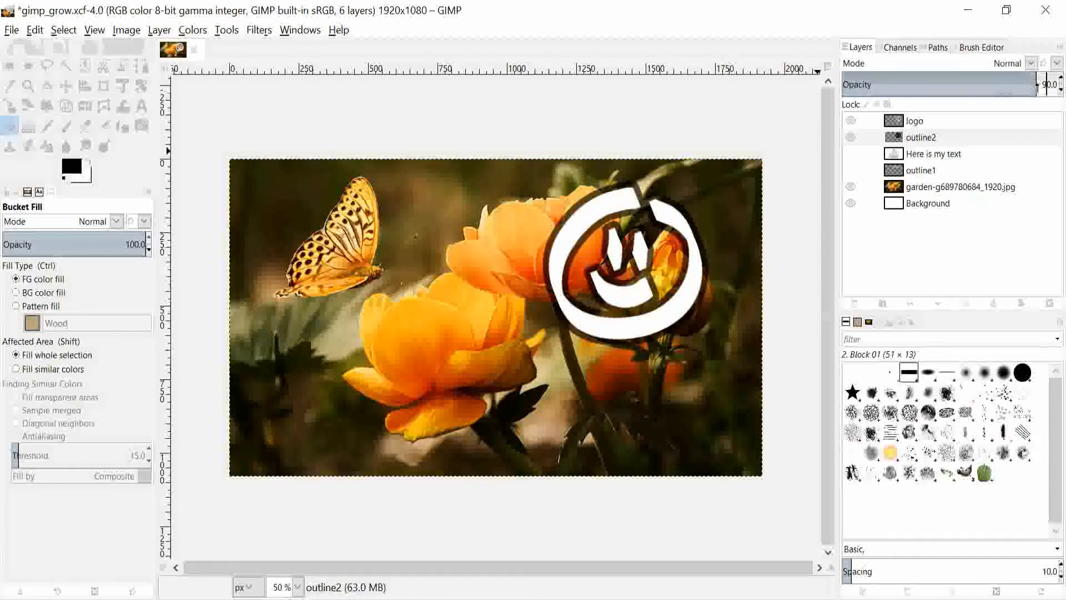
pyautogui.moveTo(1036, 85); pyautogui.dragTo(1043, 84)
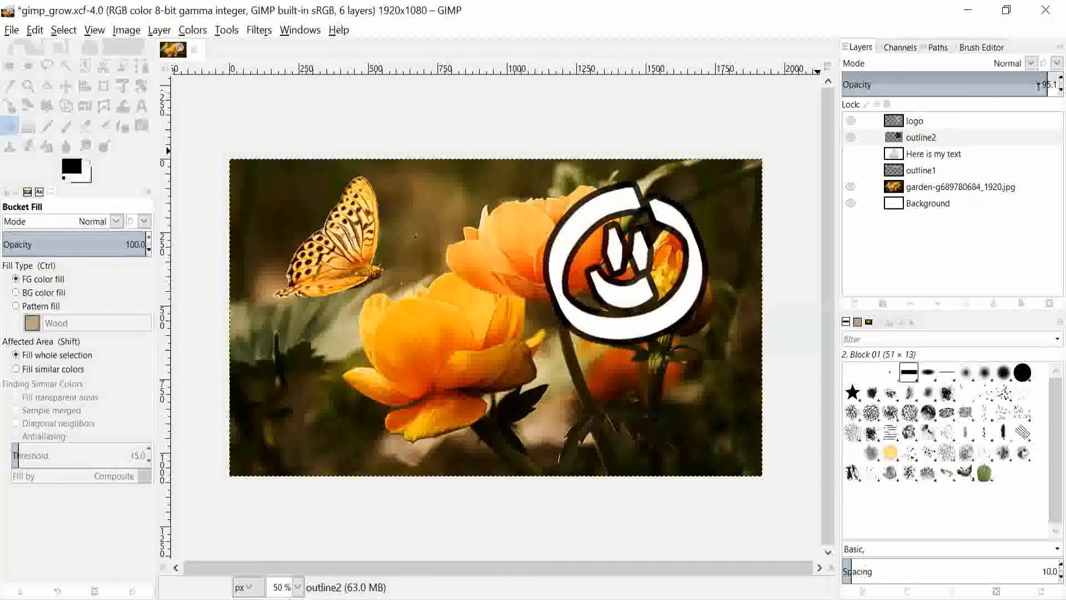
# Set the outline2 layer's opacity to 100 and make the logo layer active
pyautogui.press('BackSpace')
pyautogui.write('100')
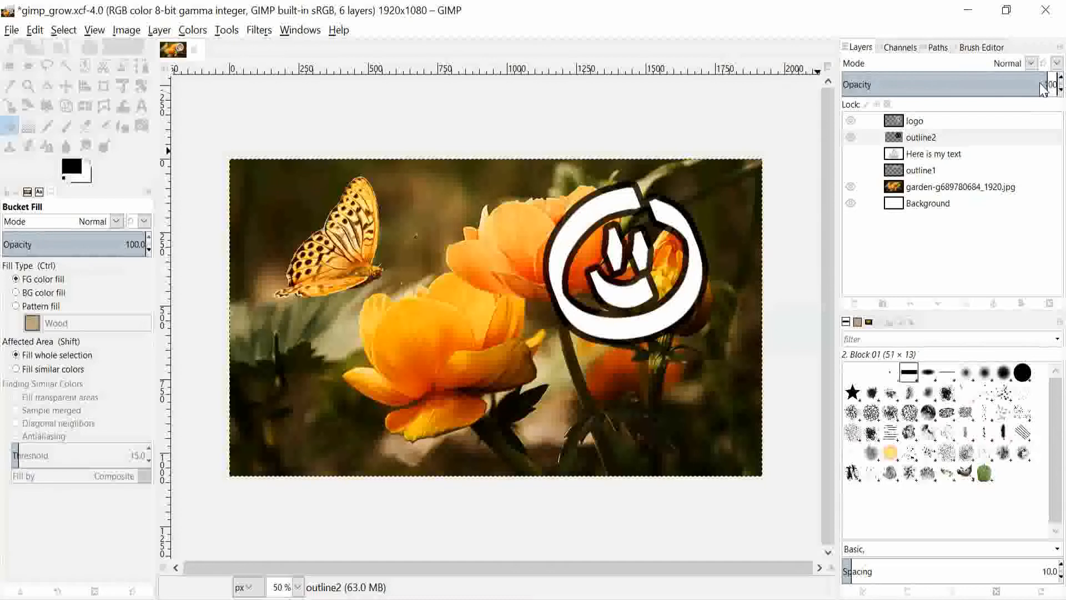
pyautogui.press('Return')
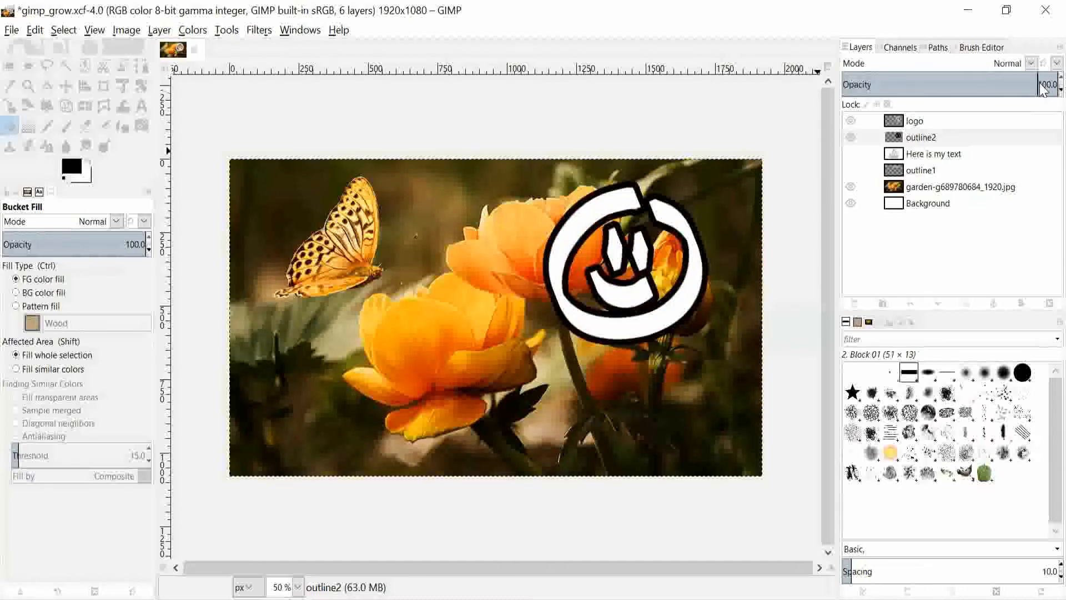
pyautogui.click(936, 205)
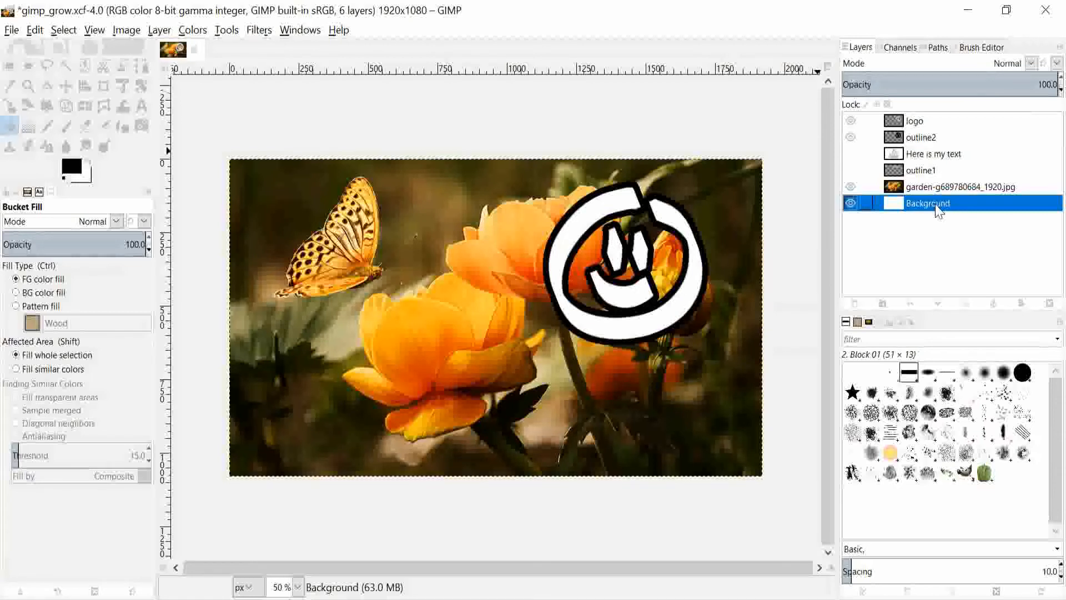
pyautogui.click(933, 123)
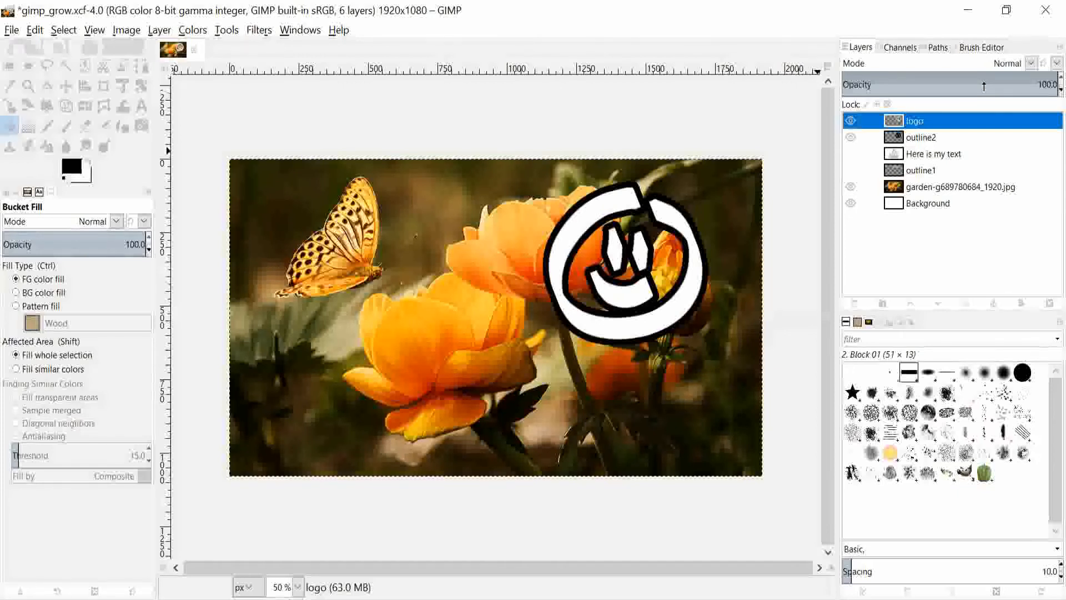
# Hide the outline2 layer and add a new transparent layer named outline3 above it
pyautogui.click(851, 139)
pyautogui.click(929, 143)
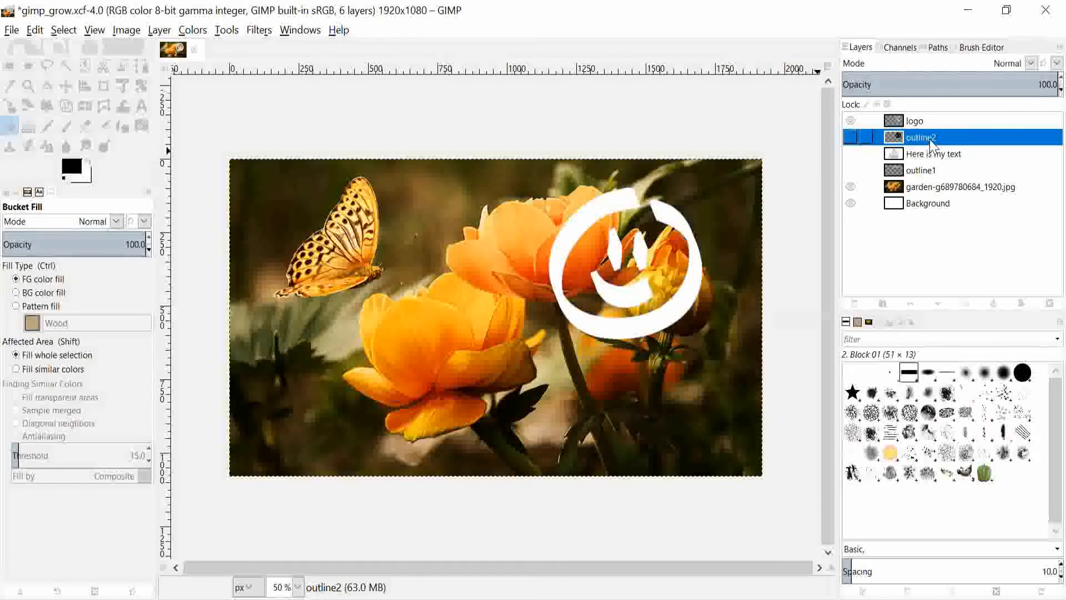
pyautogui.rightClick(928, 143)
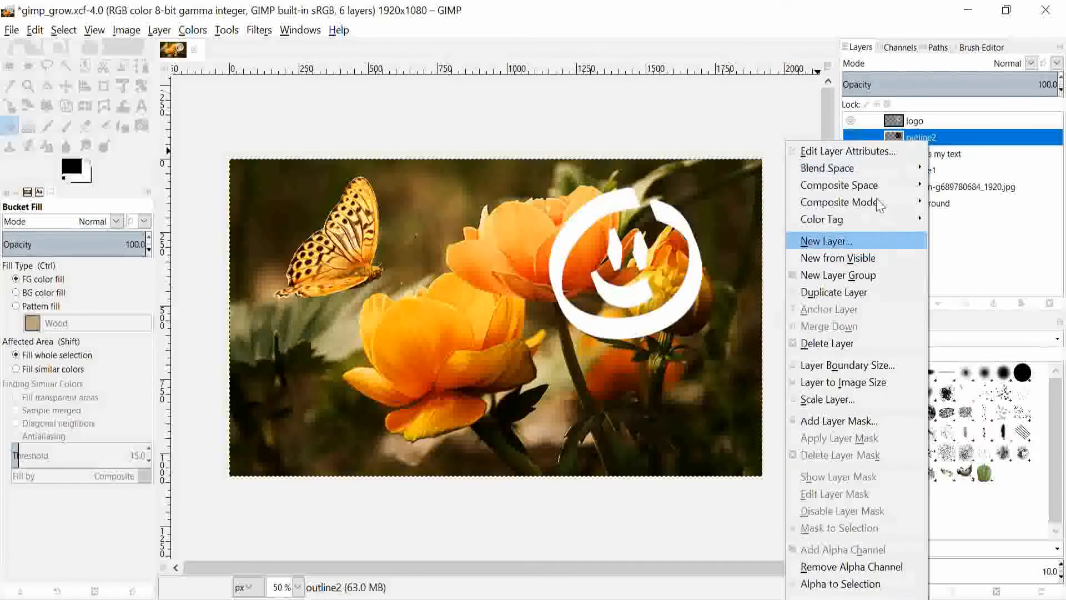
pyautogui.click(897, 241)
pyautogui.press('BackSpace')
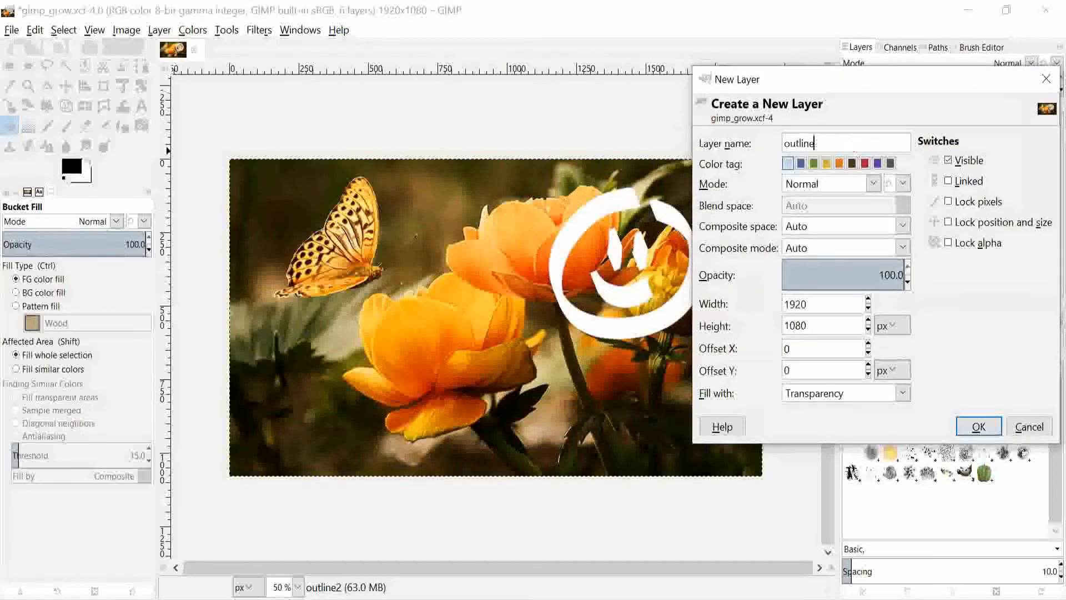
pyautogui.click(978, 427)
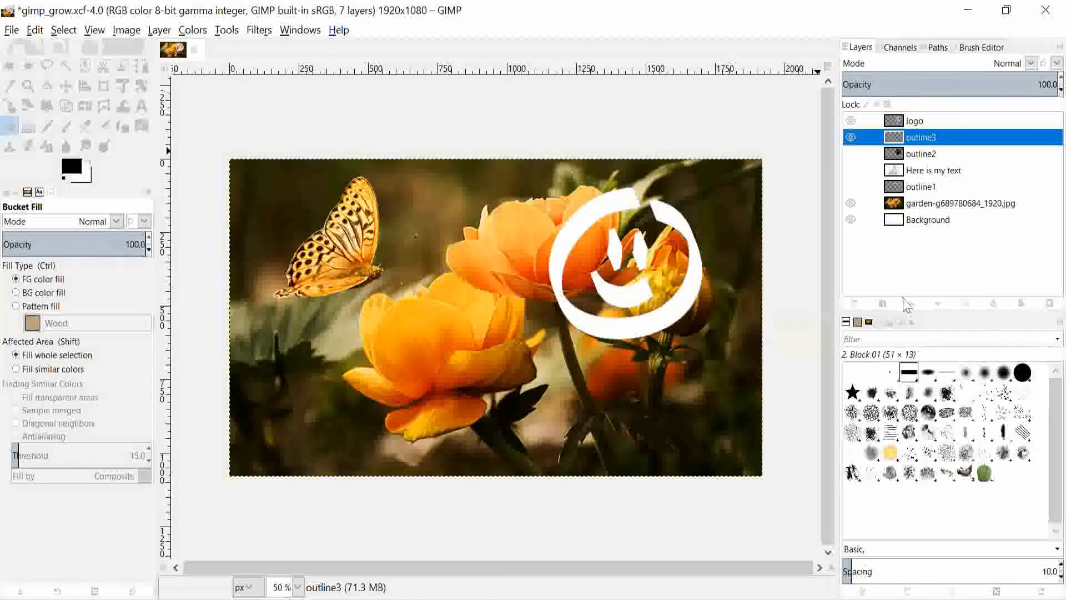
# Pick a dark brown from the background of the flower photo layer as the foreground color
pyautogui.click(986, 210)
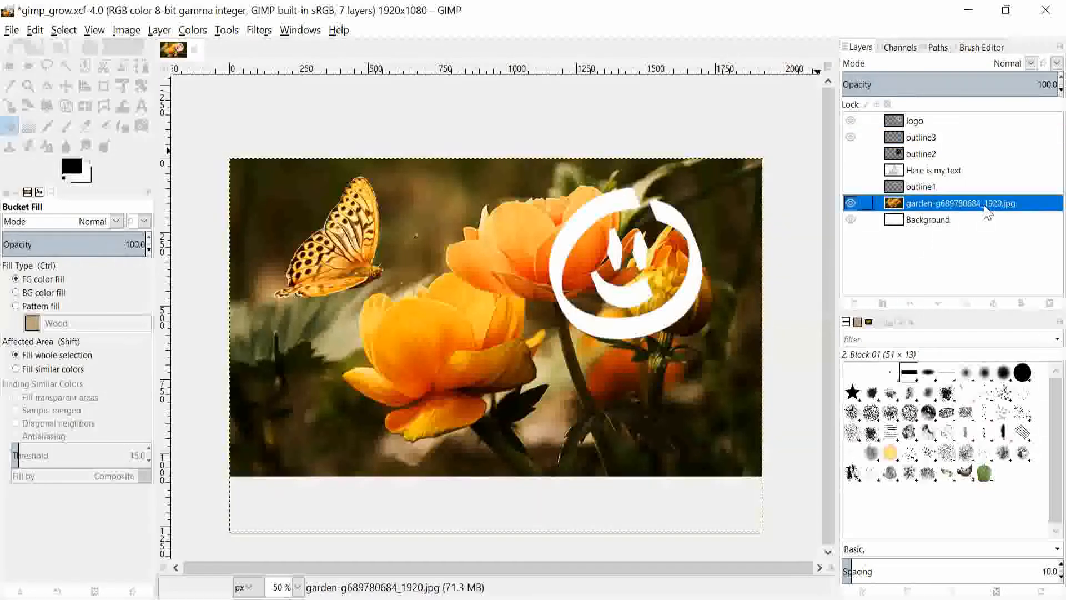
pyautogui.click(8, 89)
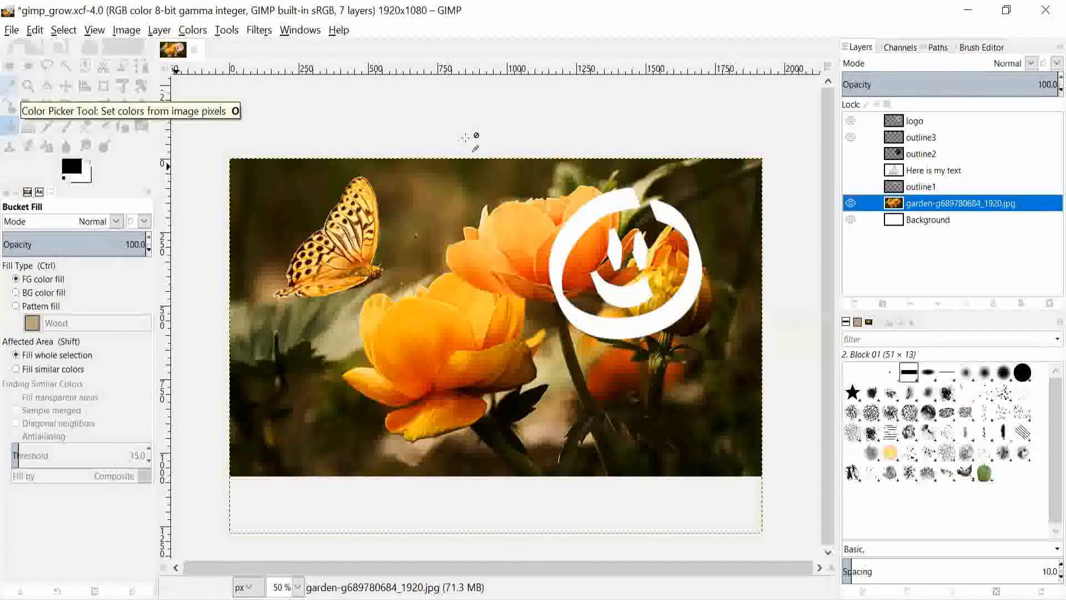
pyautogui.click(520, 179)
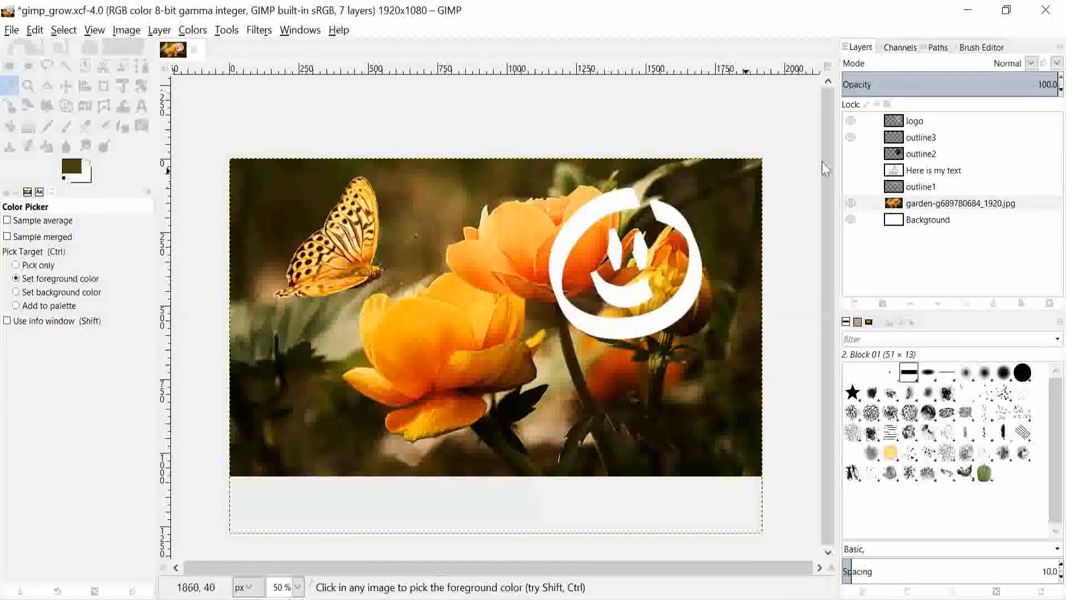
# Select the white smiley strokes on the logo layer with Select by Color
pyautogui.click(923, 123)
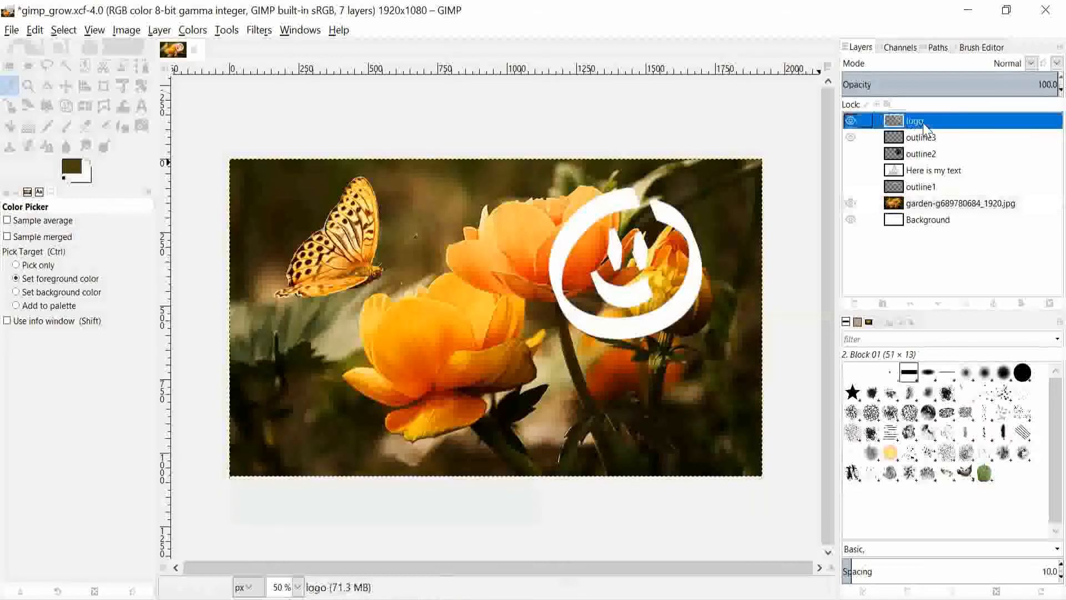
pyautogui.click(85, 66)
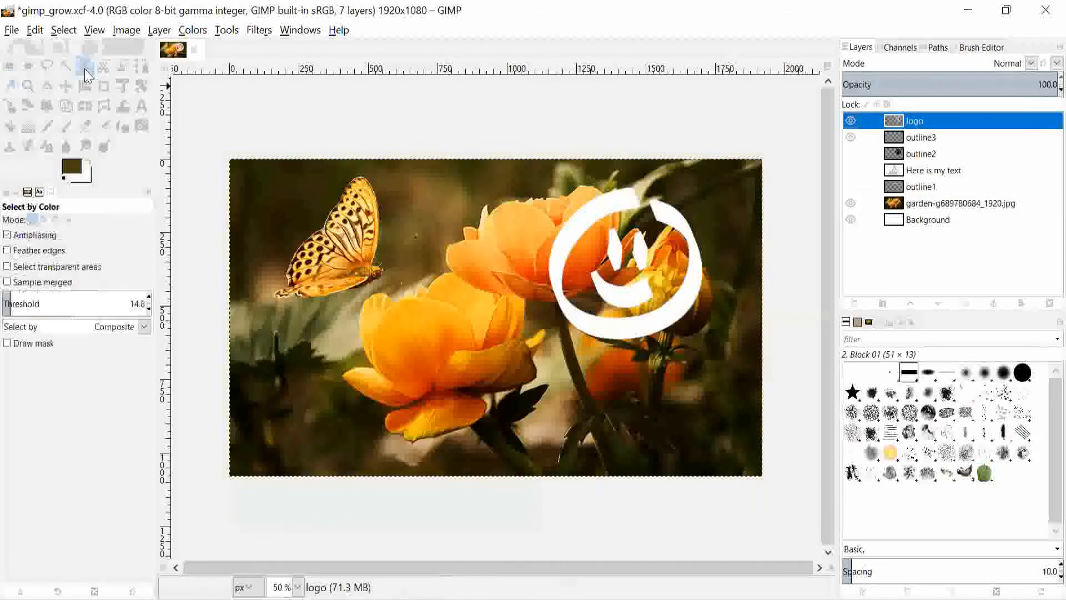
pyautogui.click(615, 202)
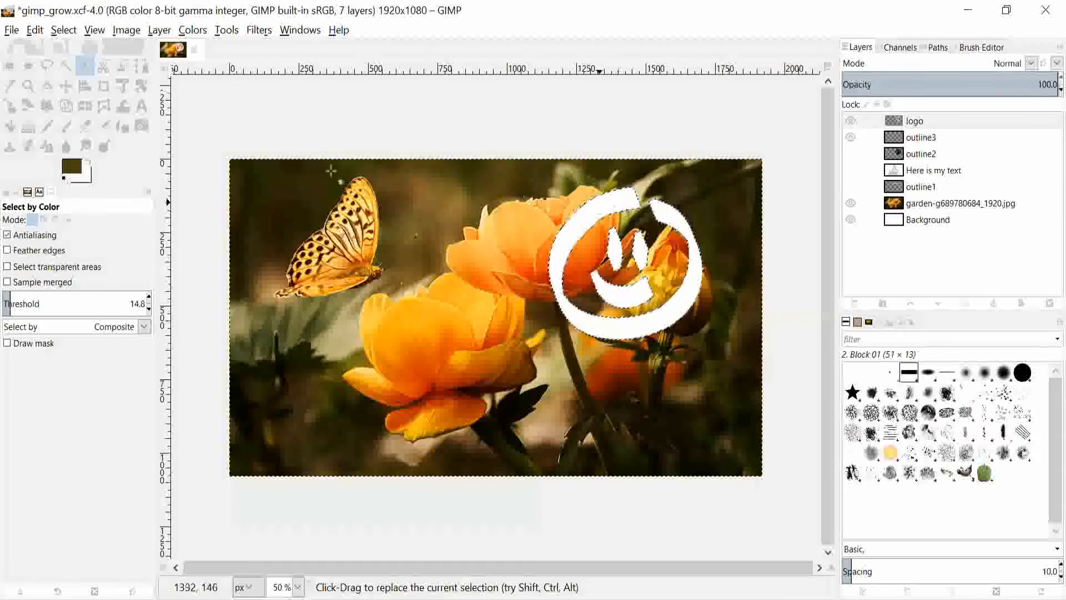
# Grow the selection around the smiley by 30 px
pyautogui.click(63, 31)
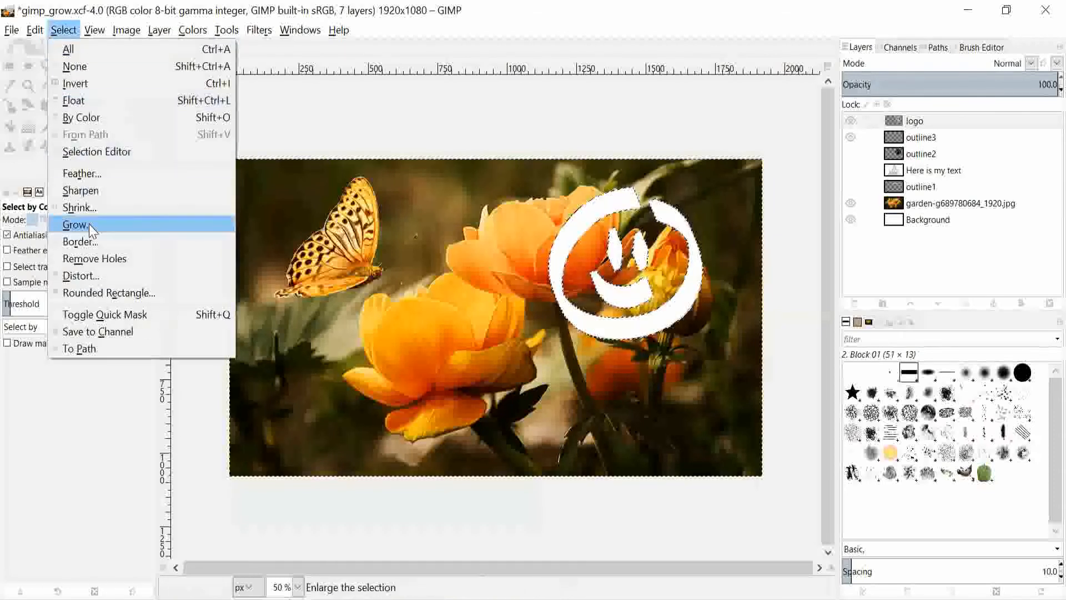
pyautogui.click(89, 225)
pyautogui.write('30')
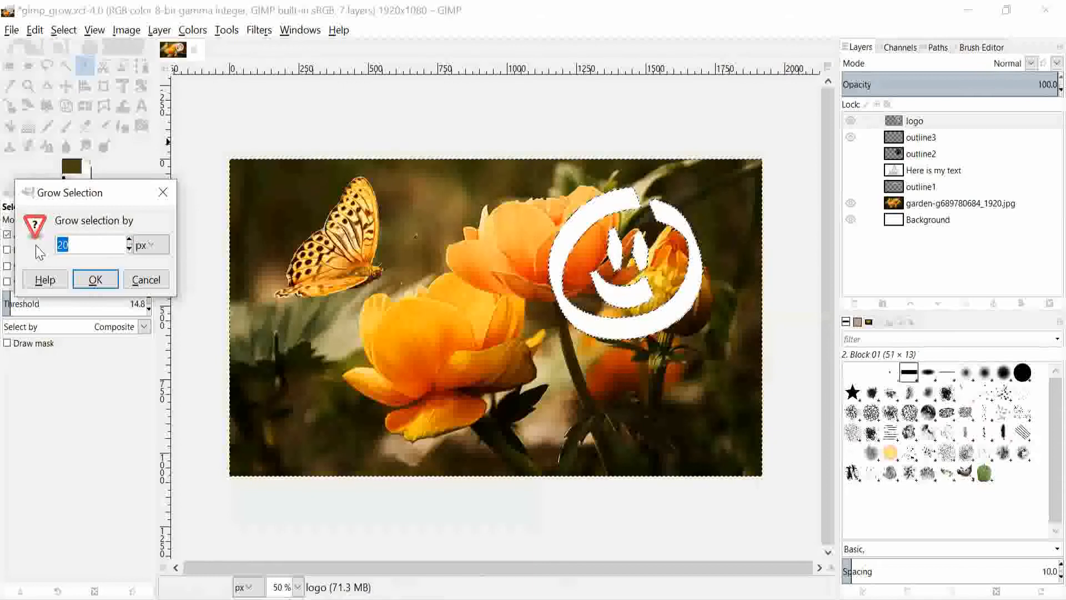
pyautogui.click(104, 283)
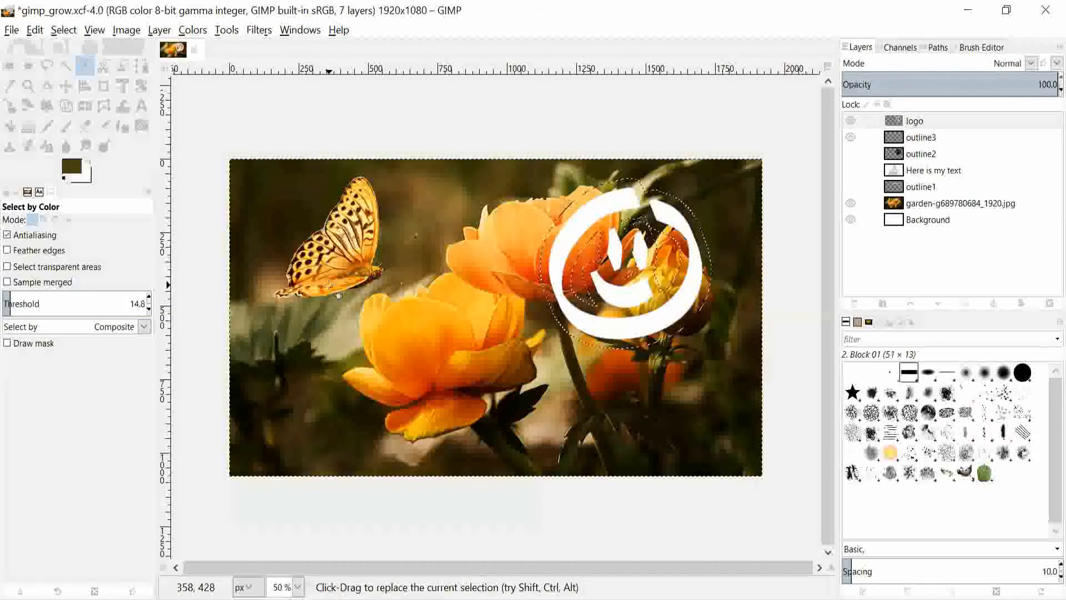
# Feather the grown smiley selection by 40 px
pyautogui.click(64, 35)
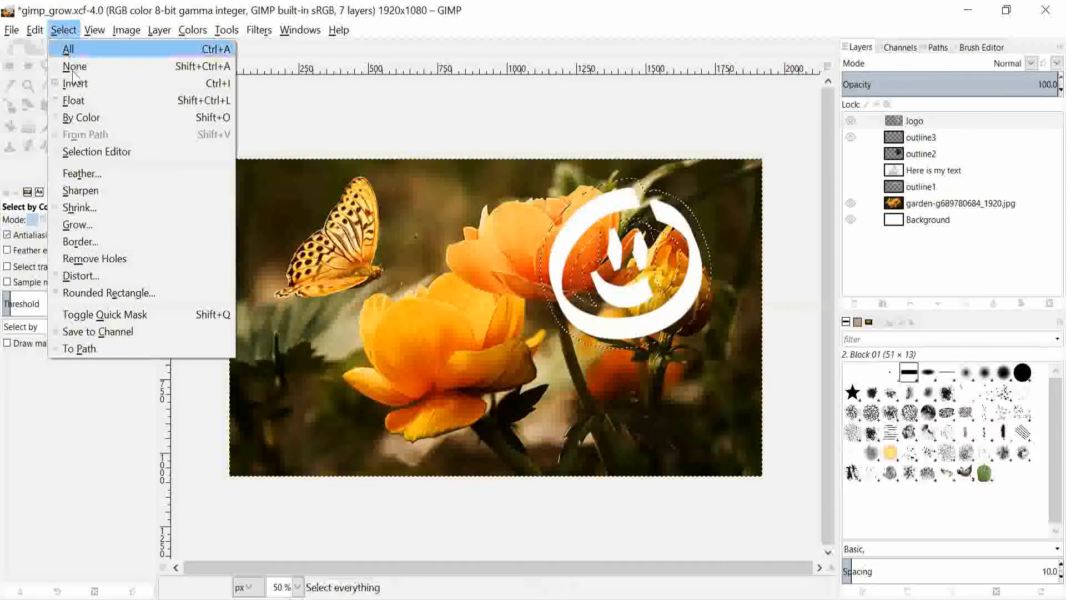
pyautogui.click(98, 177)
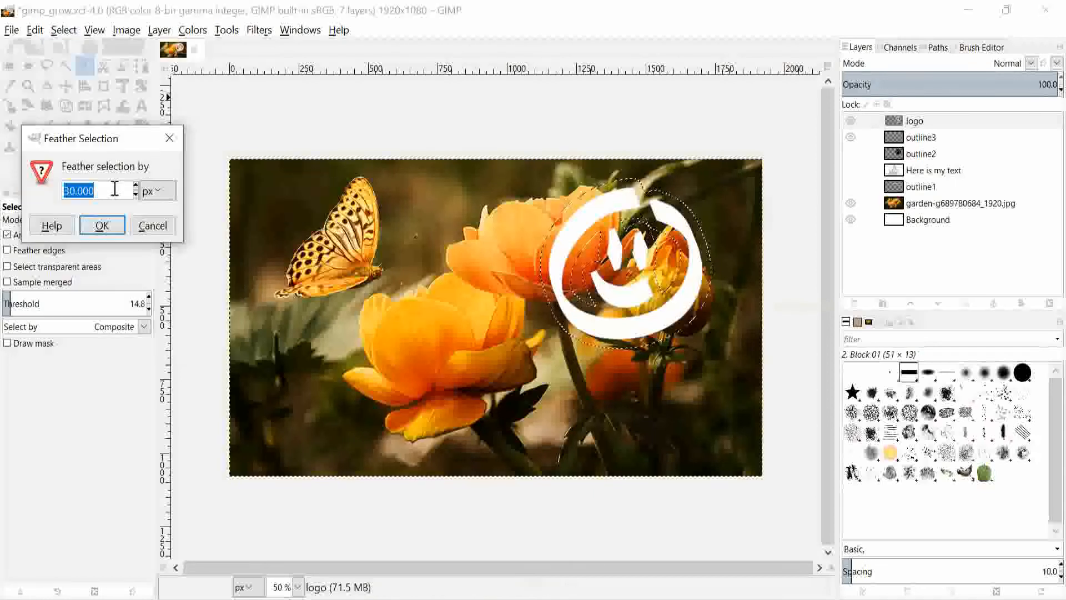
pyautogui.click(115, 189)
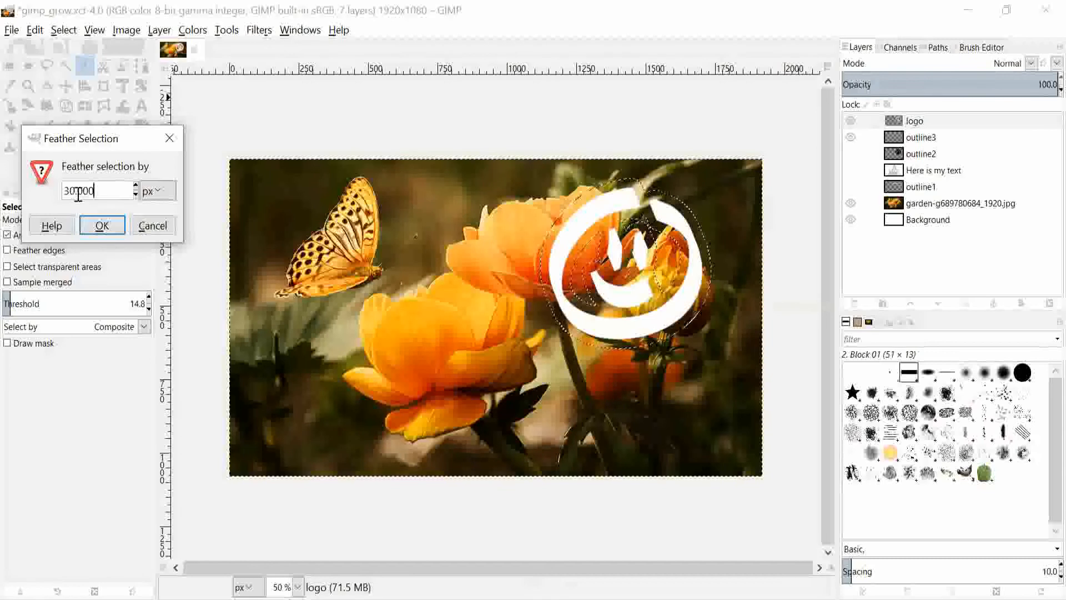
pyautogui.moveTo(69, 192); pyautogui.dragTo(63, 191)
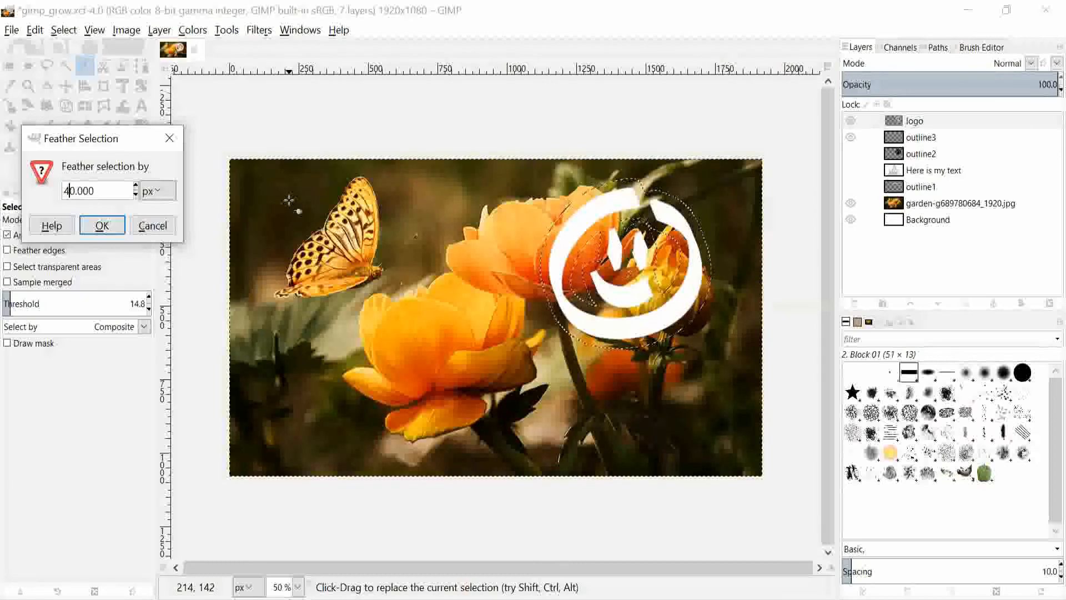
pyautogui.click(113, 230)
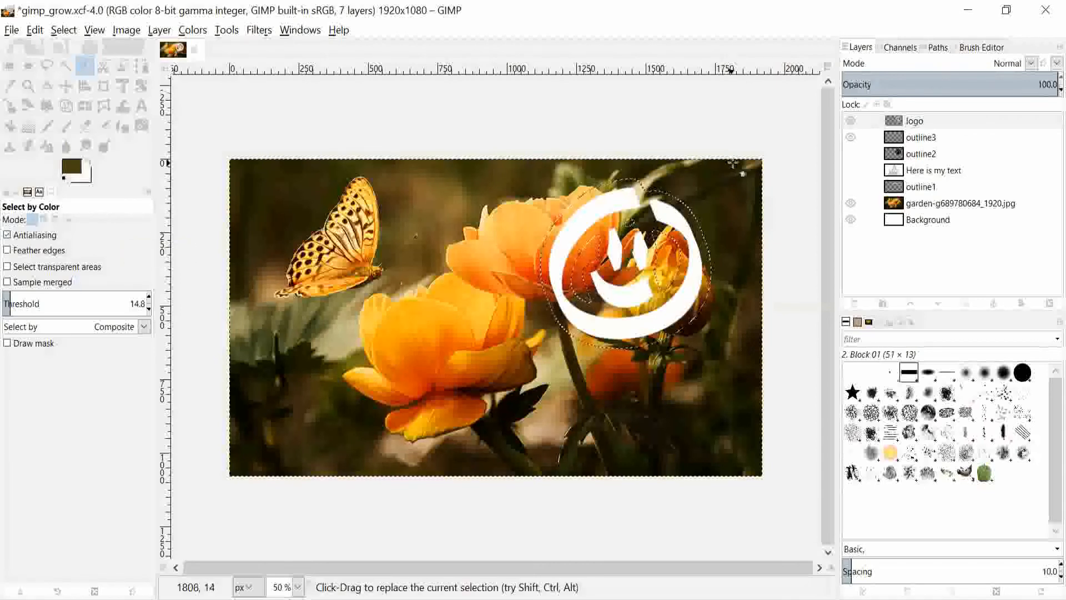
# Fill the feathered selection with the picked dark brown on the outline3 layer using Bucket Fill and dismiss the selection
pyautogui.click(945, 141)
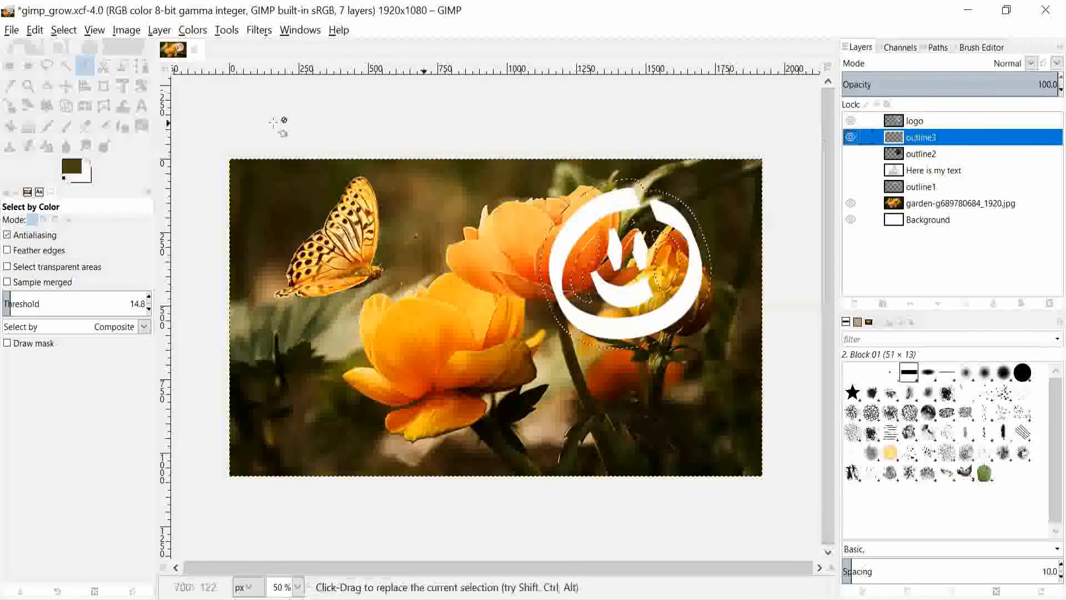
pyautogui.click(10, 126)
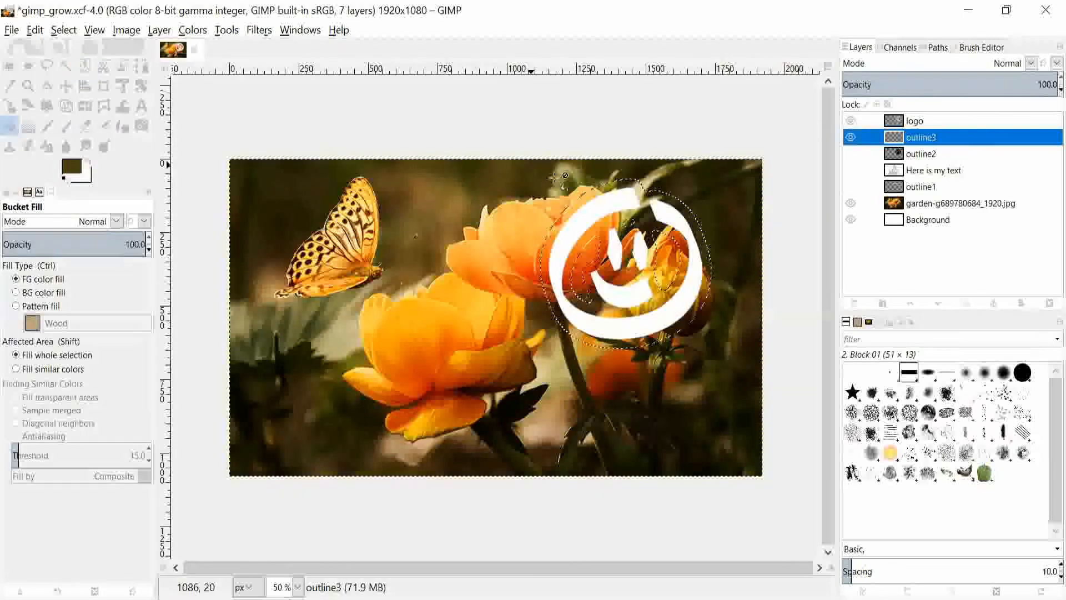
pyautogui.click(648, 216)
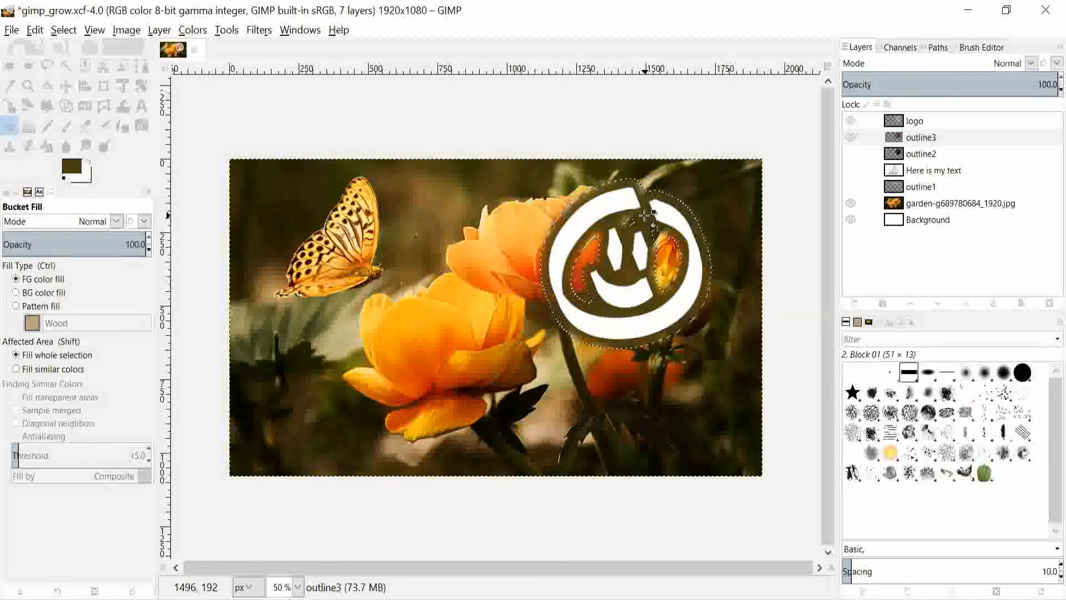
pyautogui.click(63, 31)
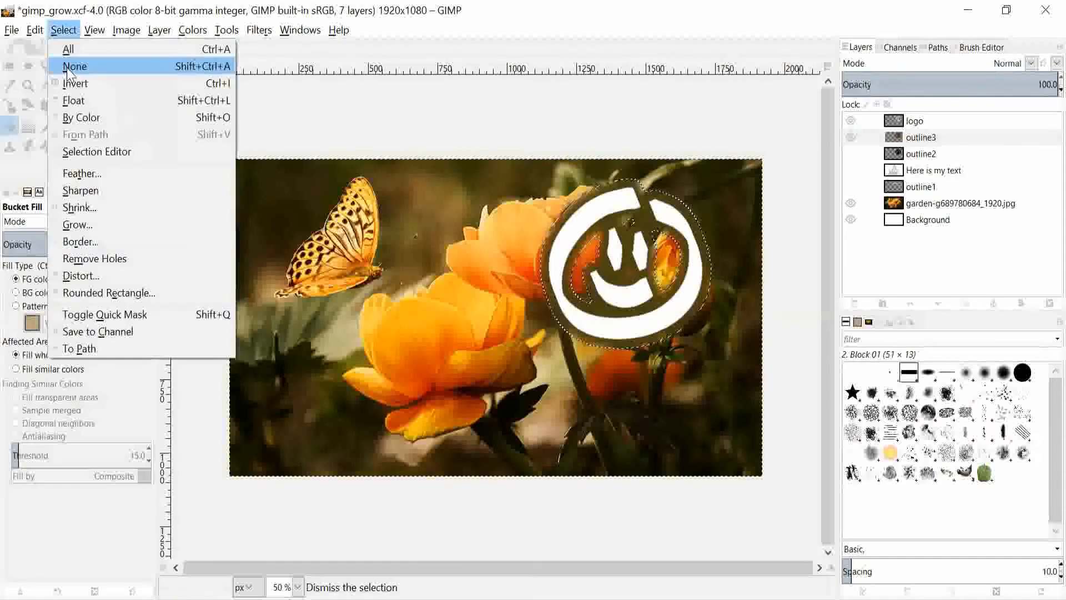
pyautogui.click(74, 66)
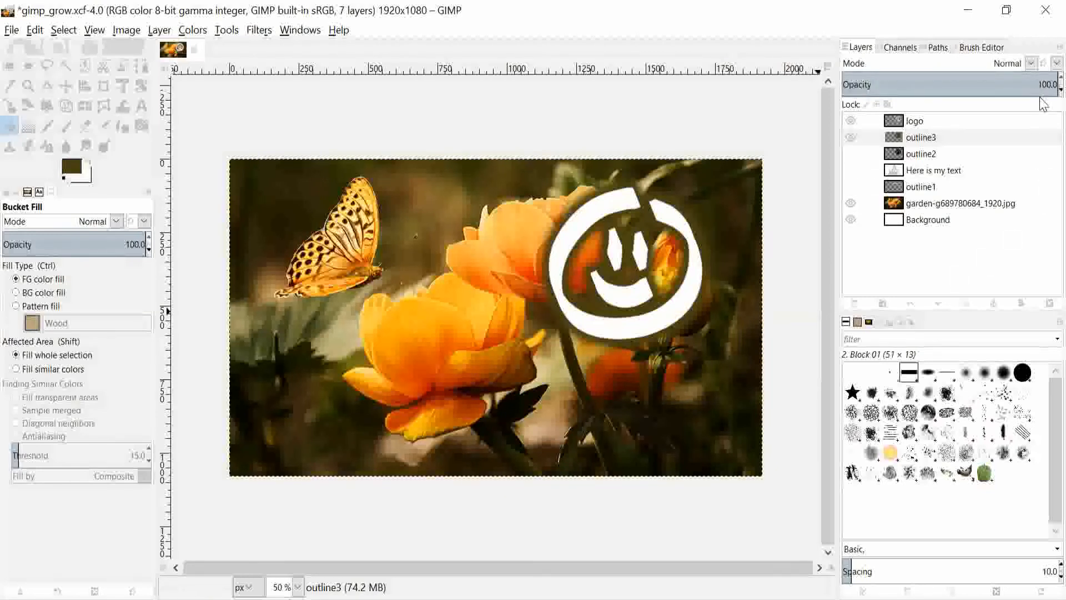
# Try opacities of 70 and 75 on the outline3 layer, settle on 72, and make the Background layer active
pyautogui.press('Return')
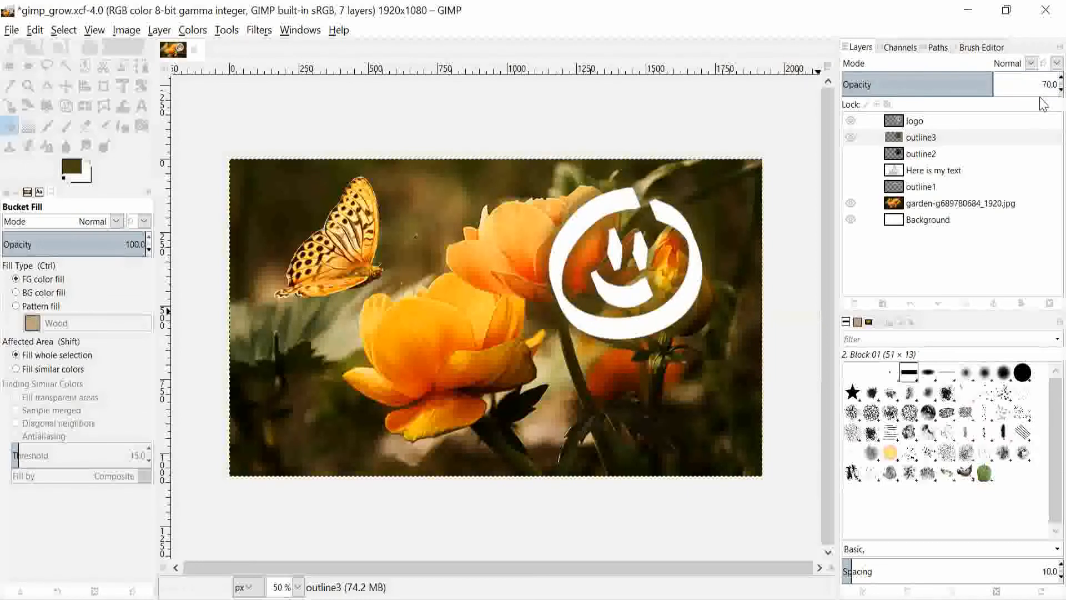
pyautogui.press('Return')
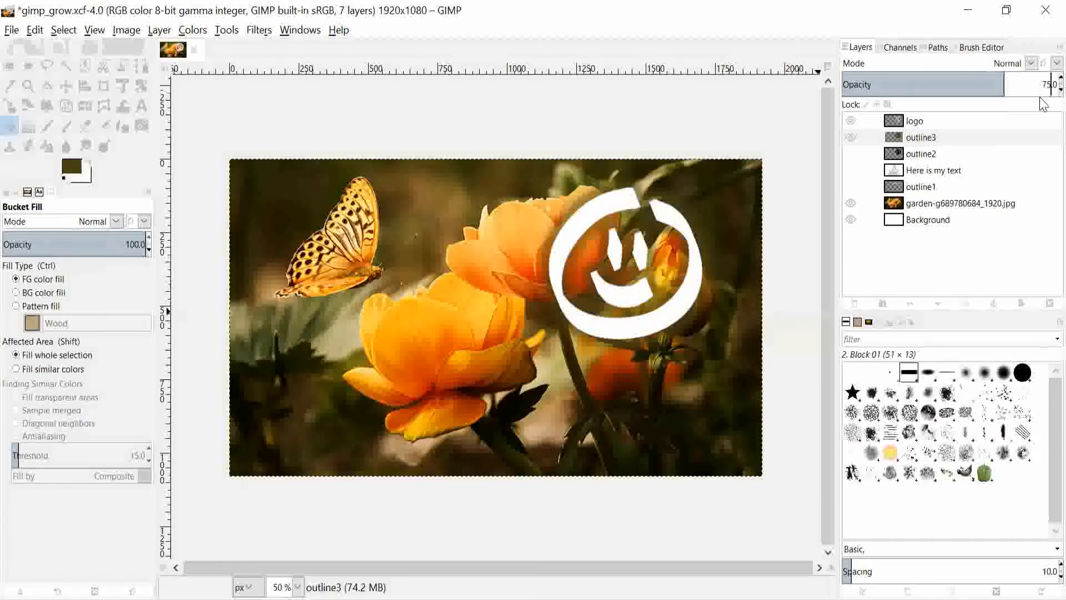
pyautogui.press('BackSpace')
pyautogui.press('Return')
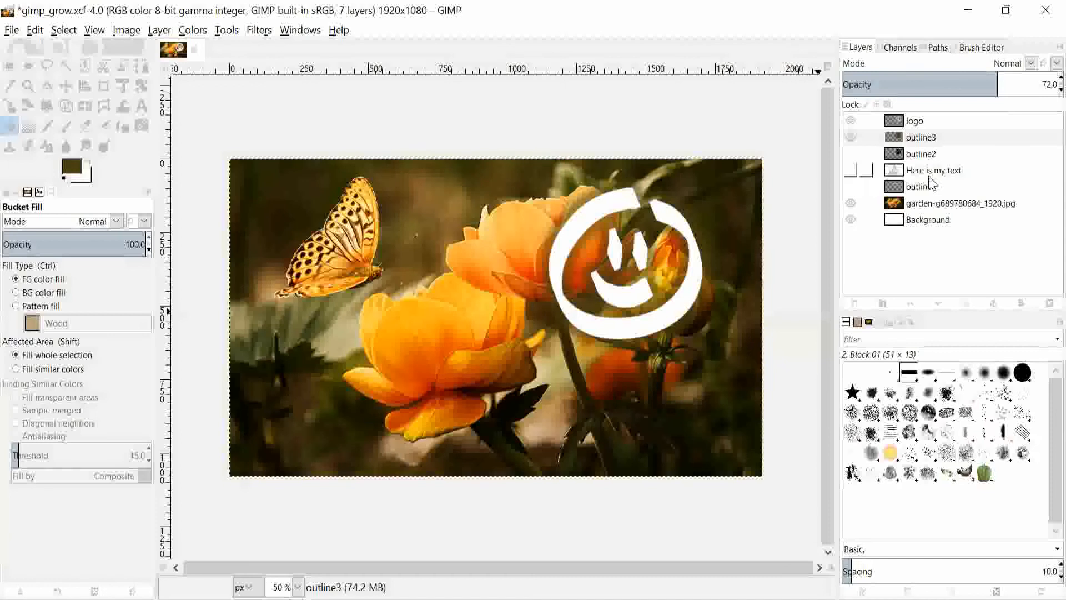
pyautogui.click(928, 222)
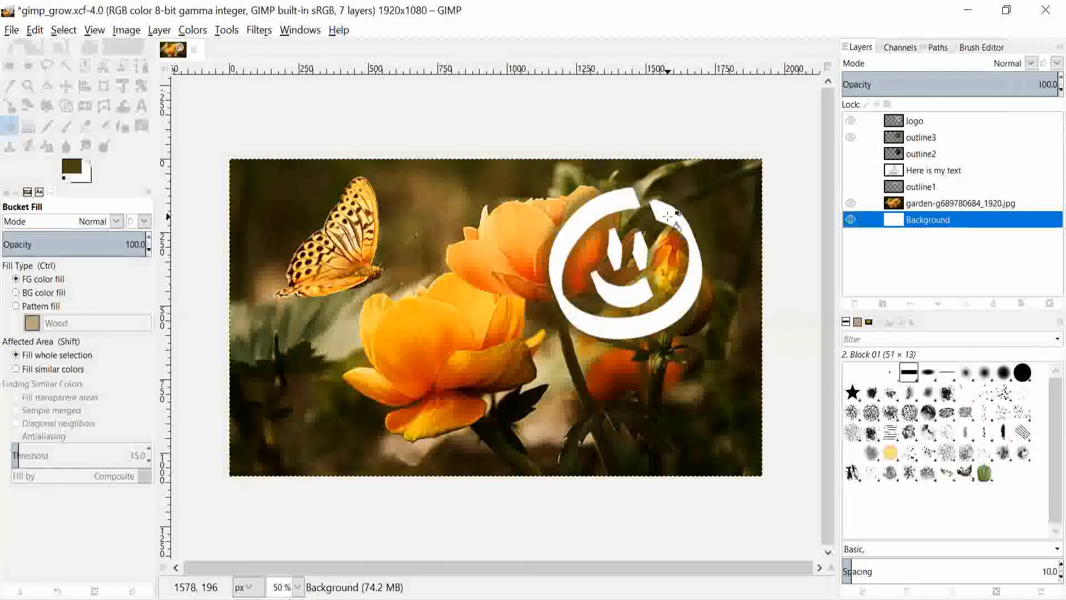
# Show the outline2 layer again and link the logo, outline3 and outline2 layers together
pyautogui.click(851, 156)
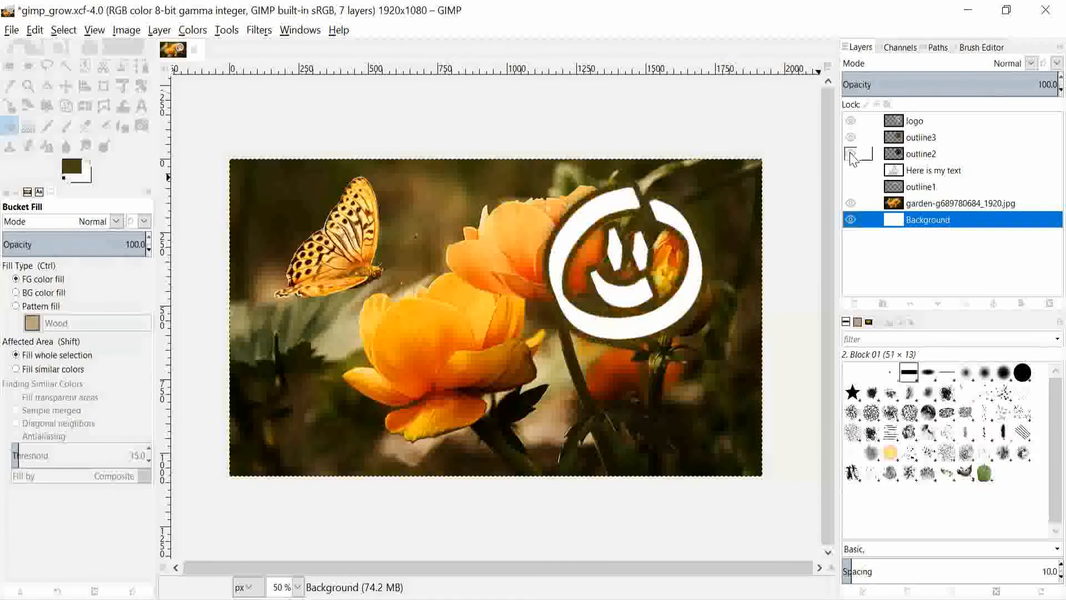
pyautogui.click(867, 122)
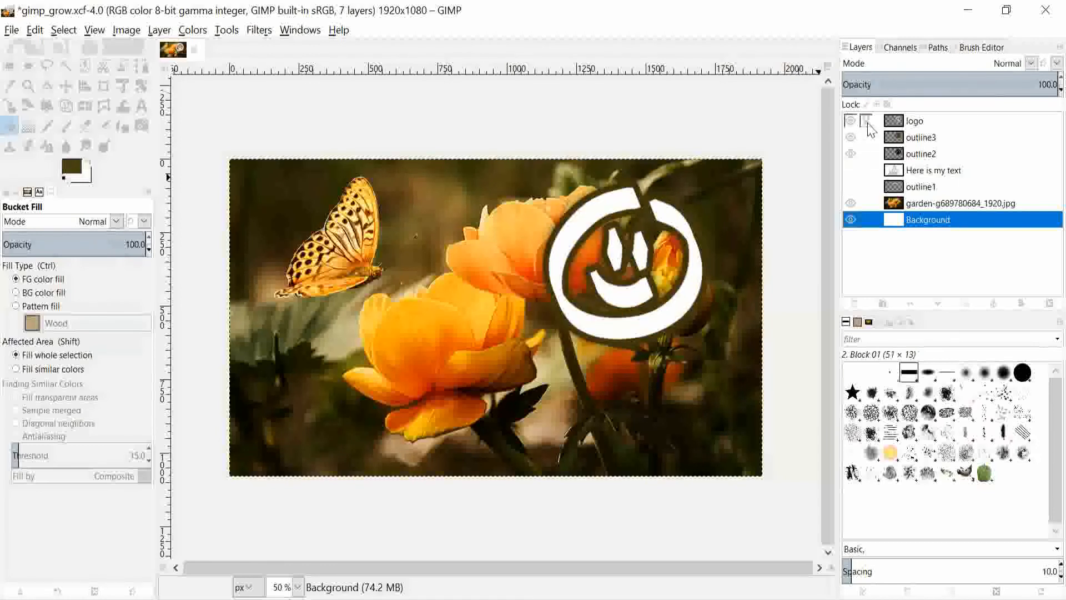
pyautogui.click(867, 138)
# Scale the linked logo and outline layers proportionally to 1320 × 742 px and move them towards the photo's upper-right corner
pyautogui.click(929, 140)
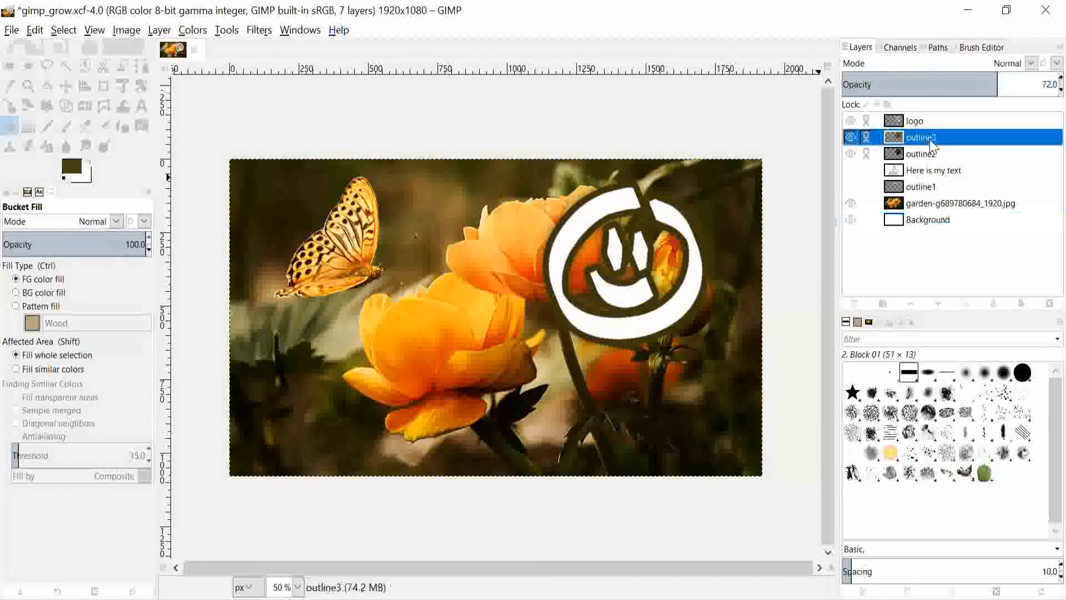
pyautogui.click(10, 105)
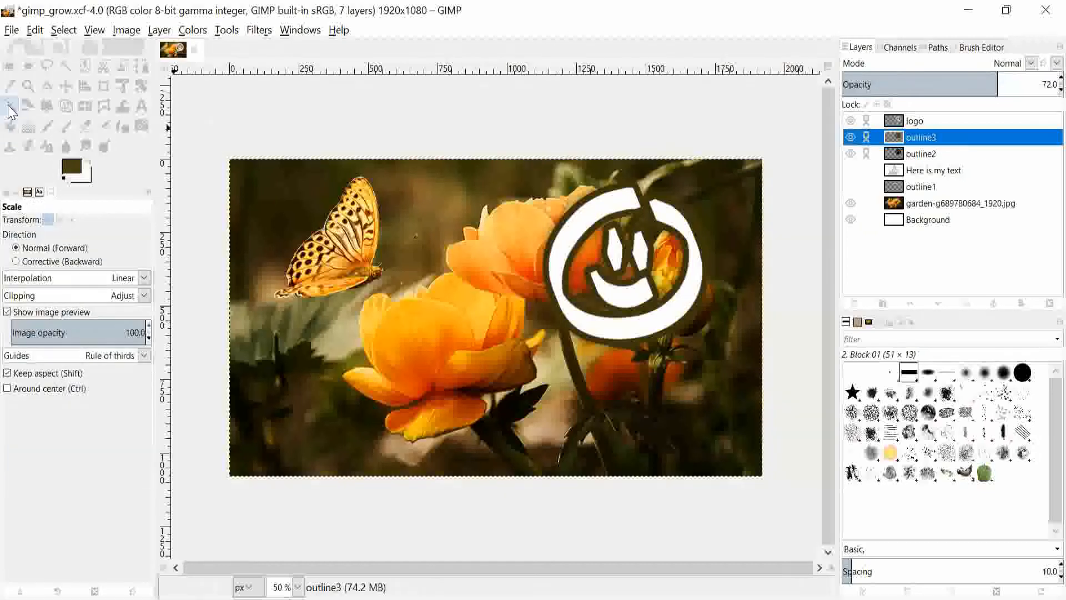
pyautogui.click(536, 226)
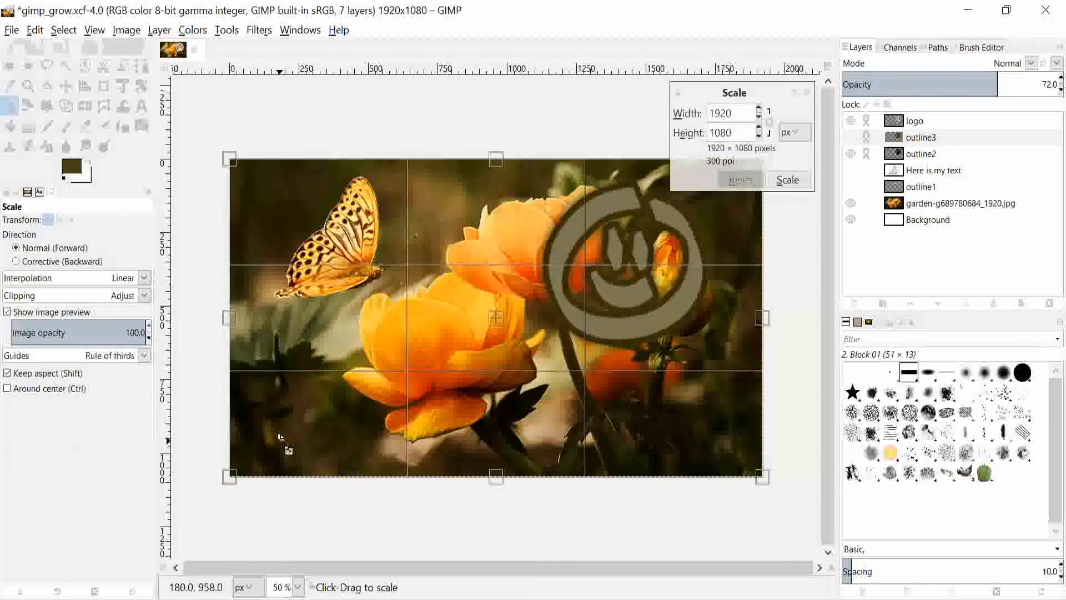
pyautogui.moveTo(281, 438); pyautogui.dragTo(458, 355)
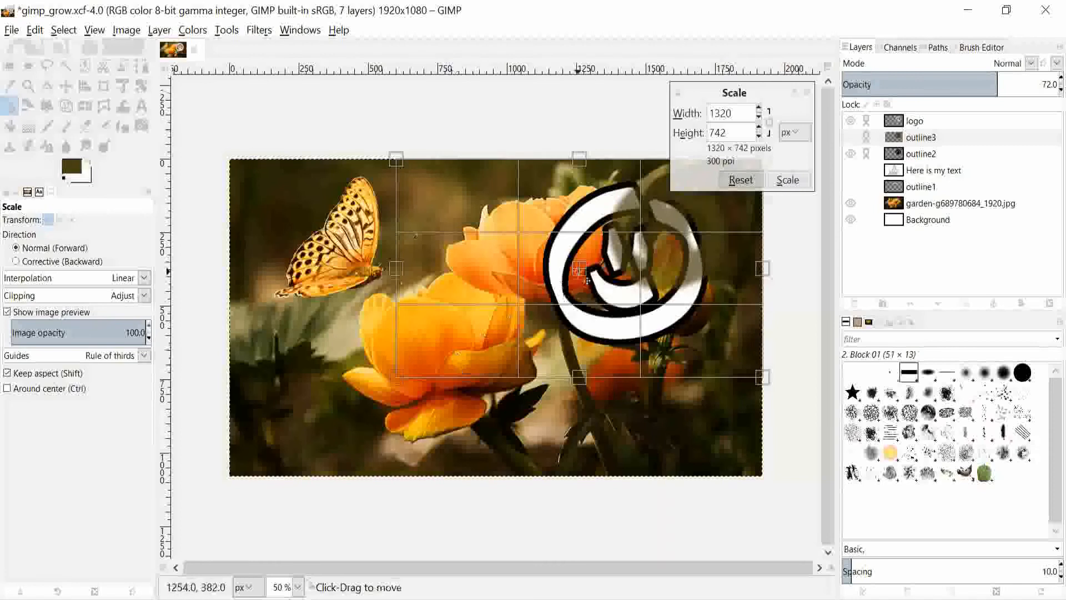
pyautogui.click(801, 181)
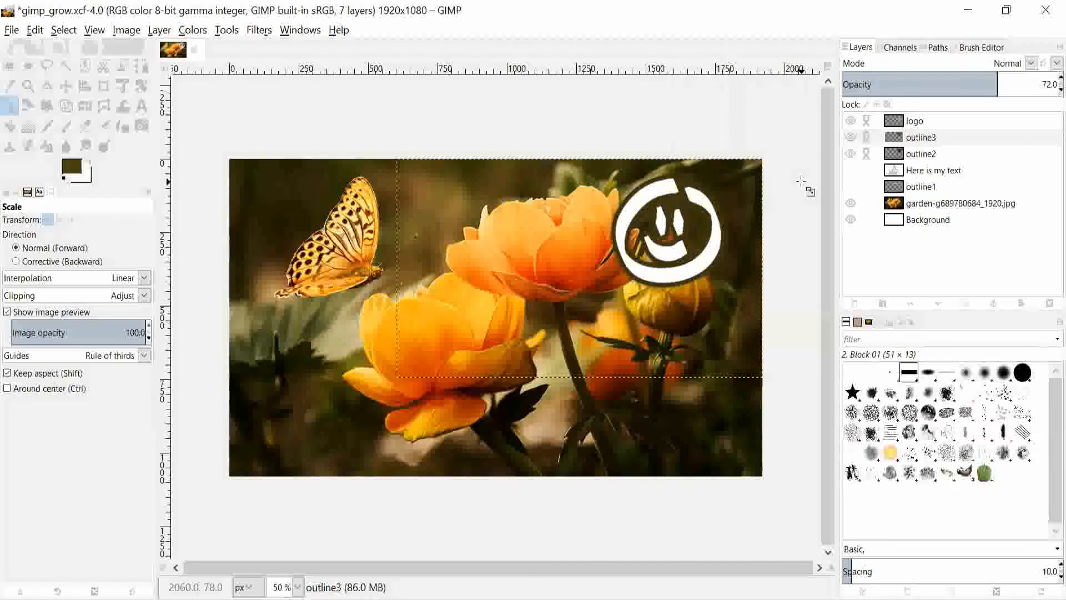
pyautogui.click(66, 86)
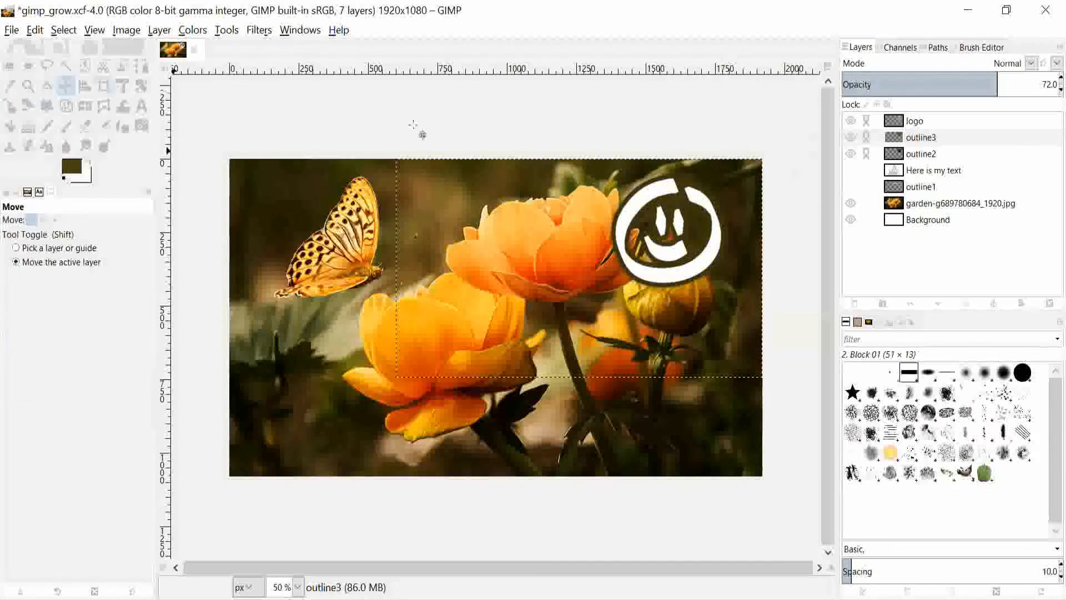
pyautogui.moveTo(554, 247); pyautogui.dragTo(576, 237)
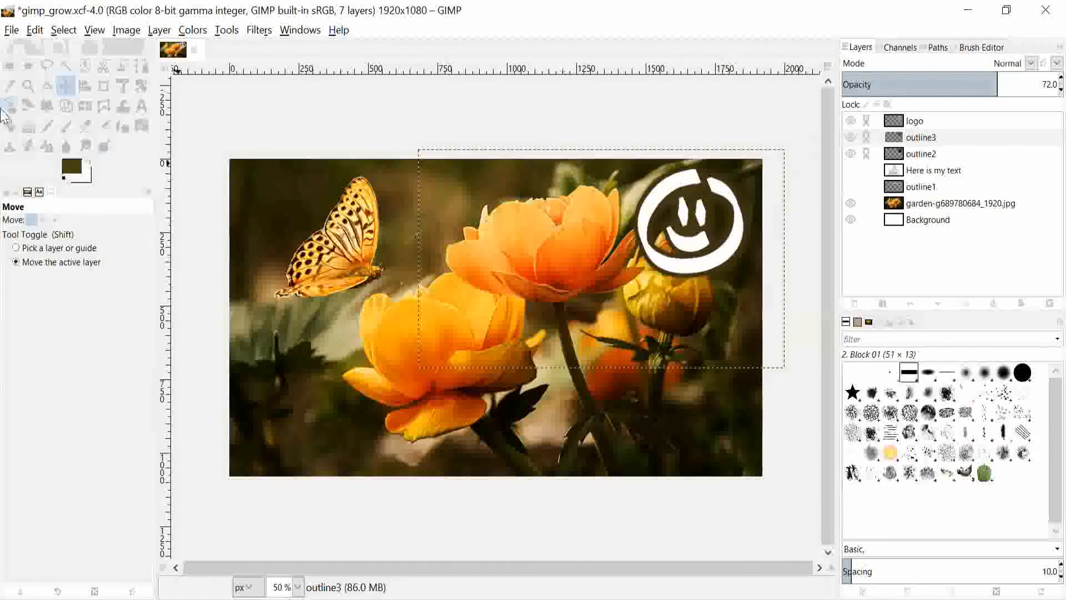
# Rotate the linked logo layers by 18.48 degrees and move them up into the photo's upper-right corner
pyautogui.click(140, 88)
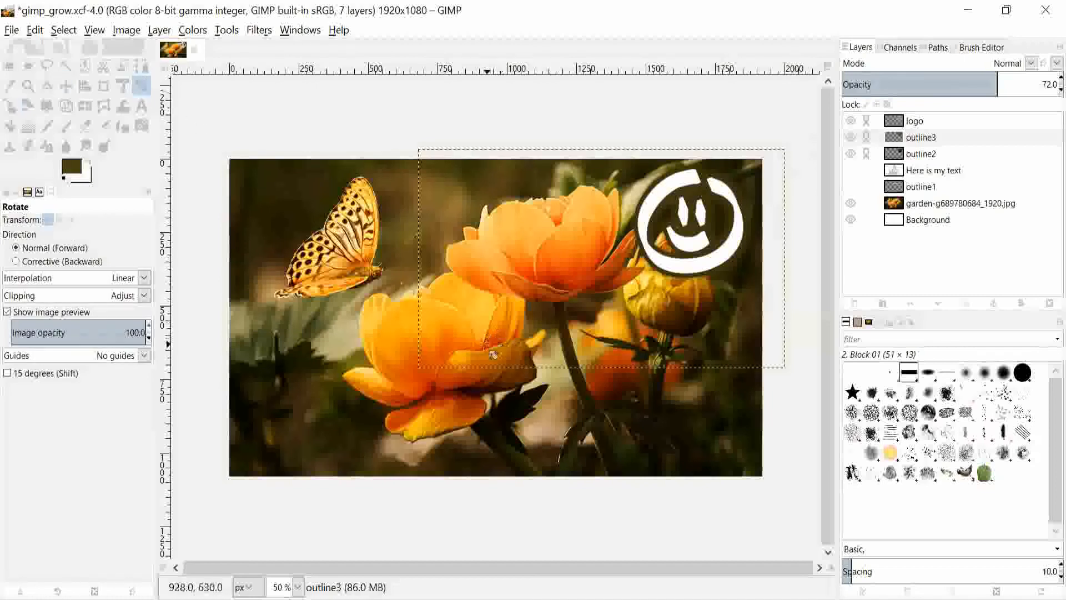
pyautogui.moveTo(451, 339); pyautogui.dragTo(444, 290)
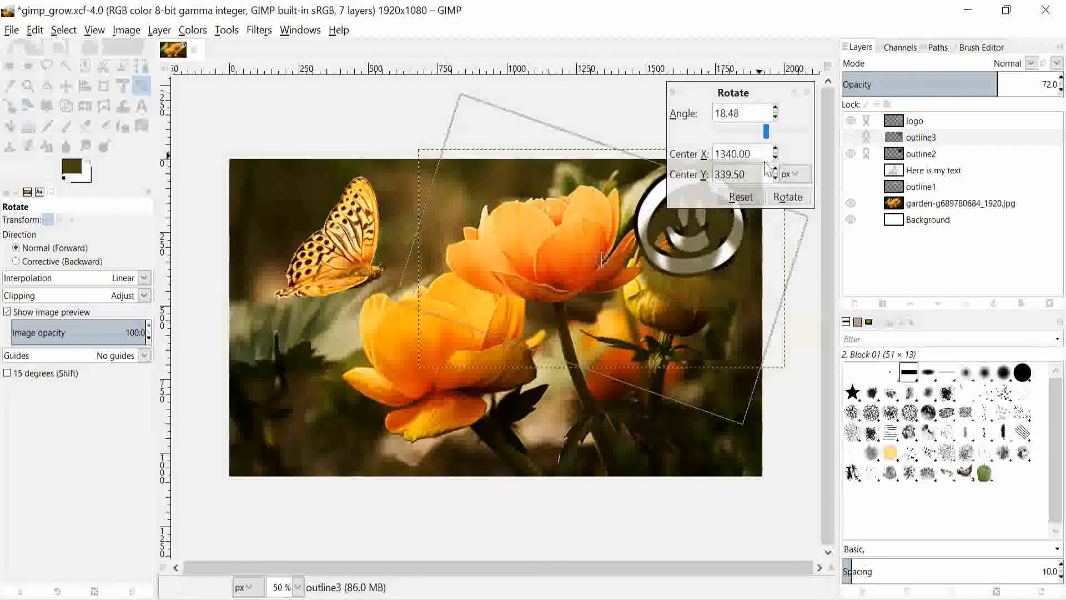
pyautogui.click(788, 196)
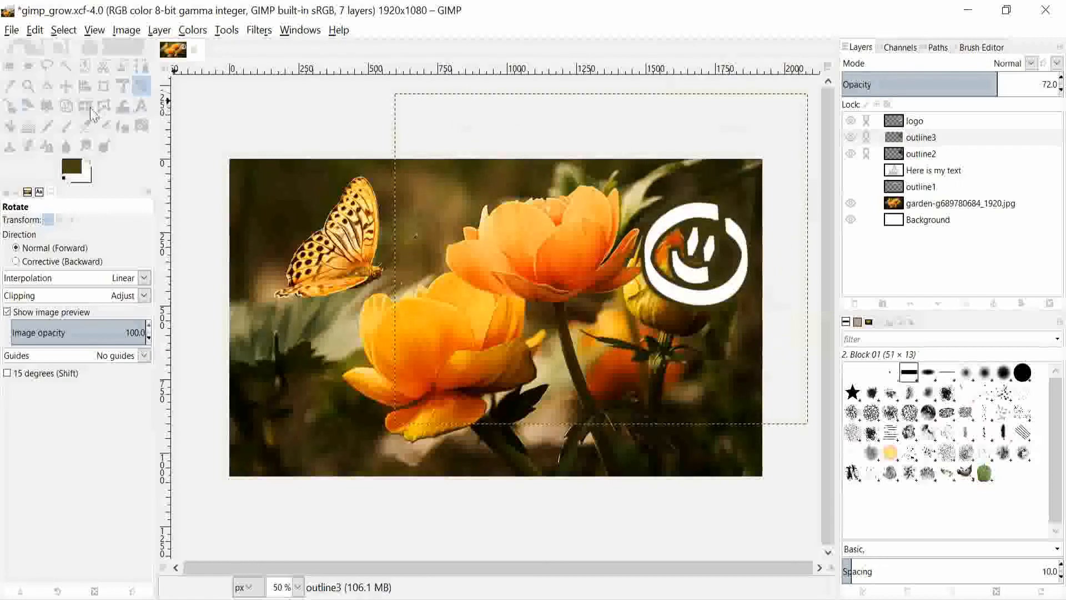
pyautogui.click(64, 89)
pyautogui.moveTo(576, 215); pyautogui.dragTo(575, 185)
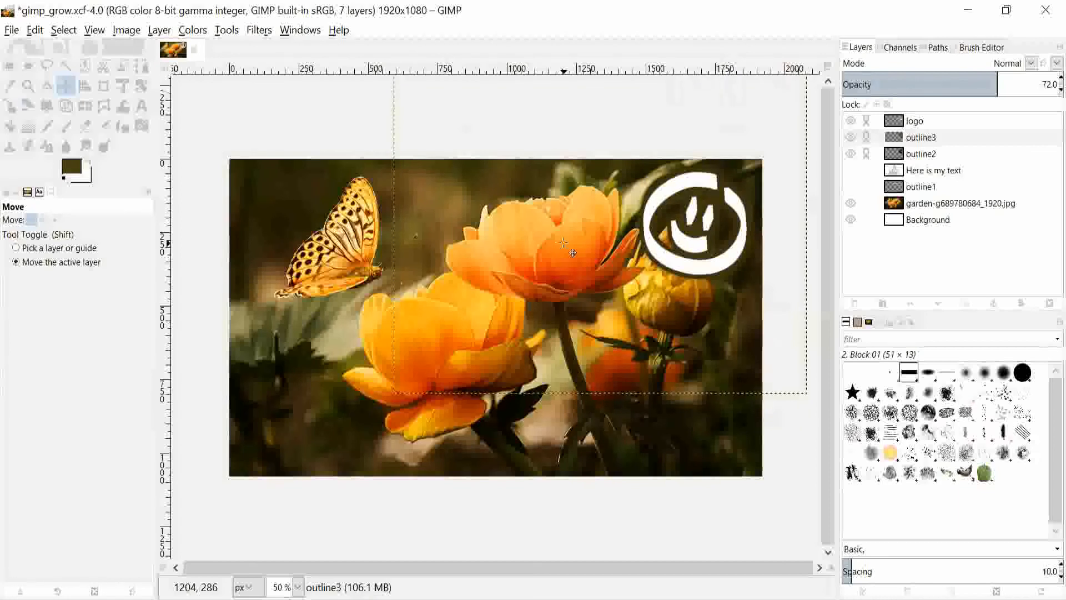
# Hide the outline2 layer and unlink the outline3, outline2 and logo layers
pyautogui.click(957, 208)
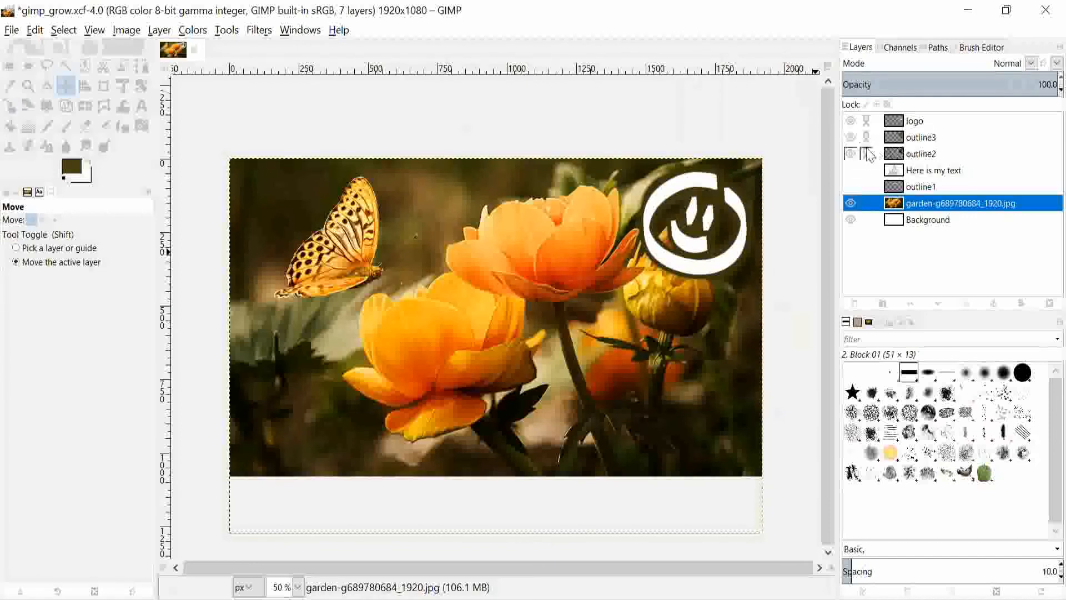
pyautogui.click(851, 154)
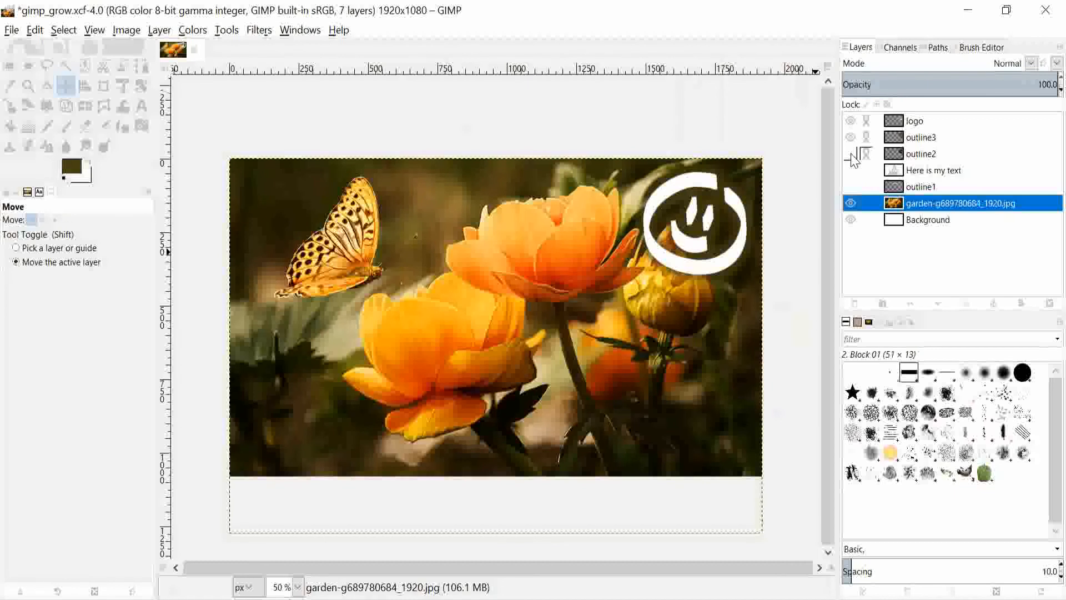
pyautogui.click(866, 138)
pyautogui.click(867, 155)
pyautogui.click(869, 122)
pyautogui.click(939, 139)
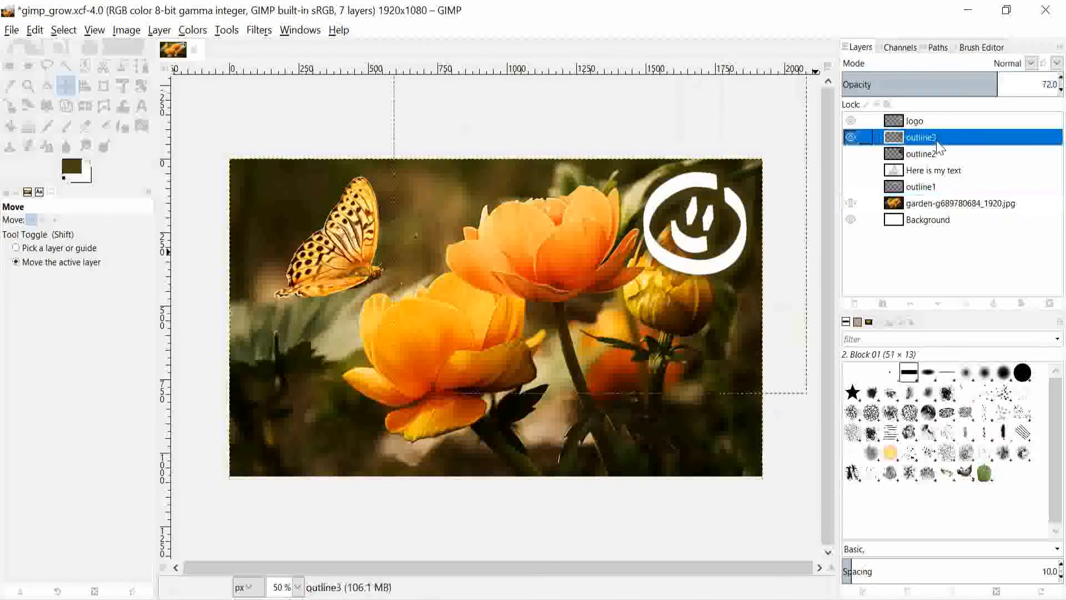
# Make the garden photo layer active and compare the logo with and without the outline3 layer, leaving it shown
pyautogui.click(944, 203)
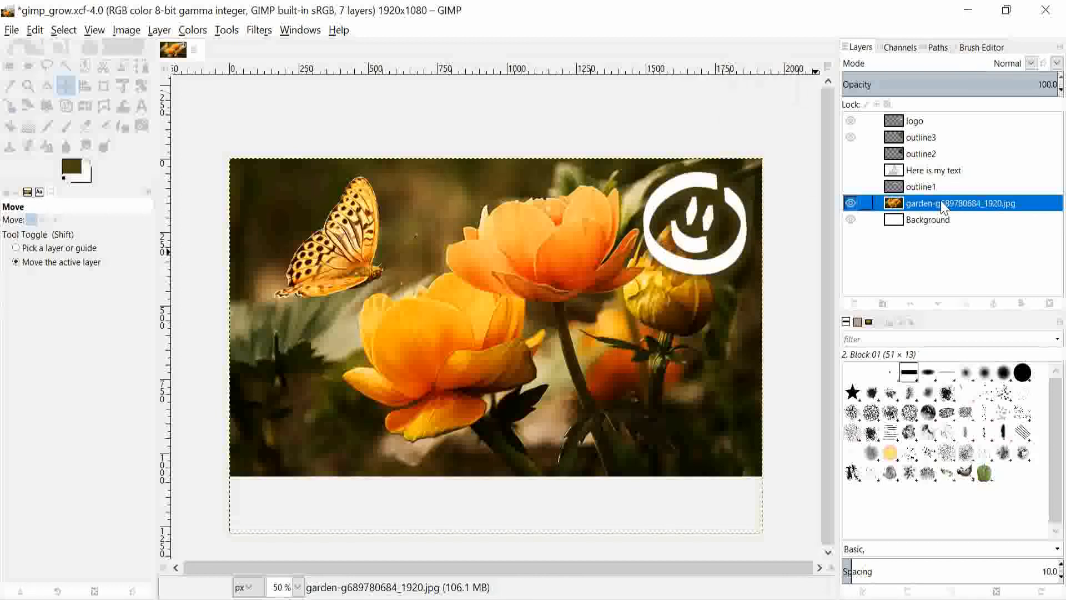
pyautogui.click(852, 137)
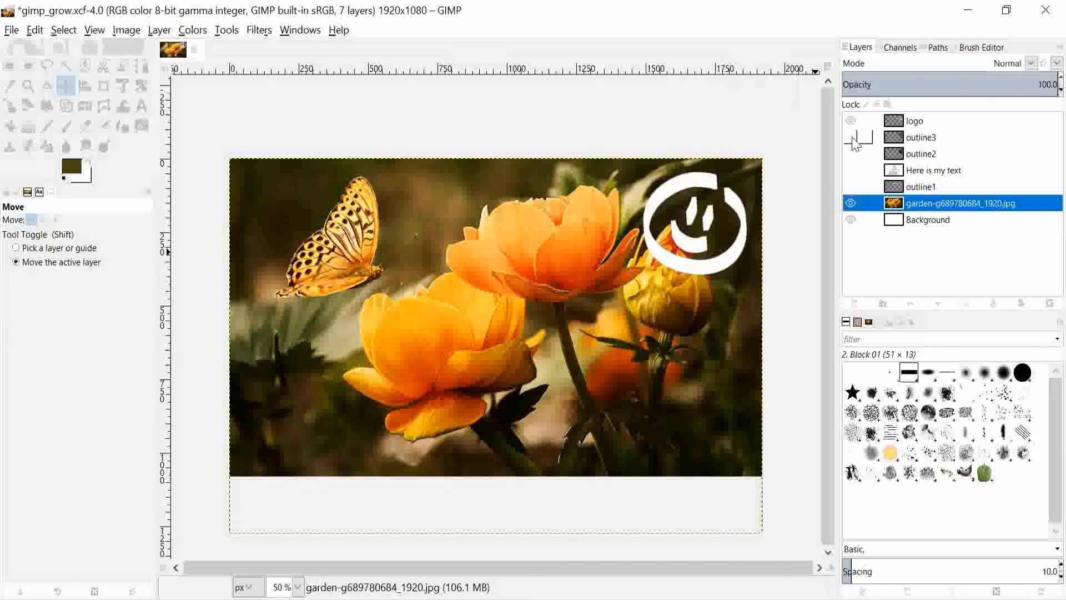
pyautogui.click(853, 140)
pyautogui.click(854, 142)
pyautogui.click(854, 140)
pyautogui.click(854, 140)
pyautogui.click(854, 140)
pyautogui.click(855, 142)
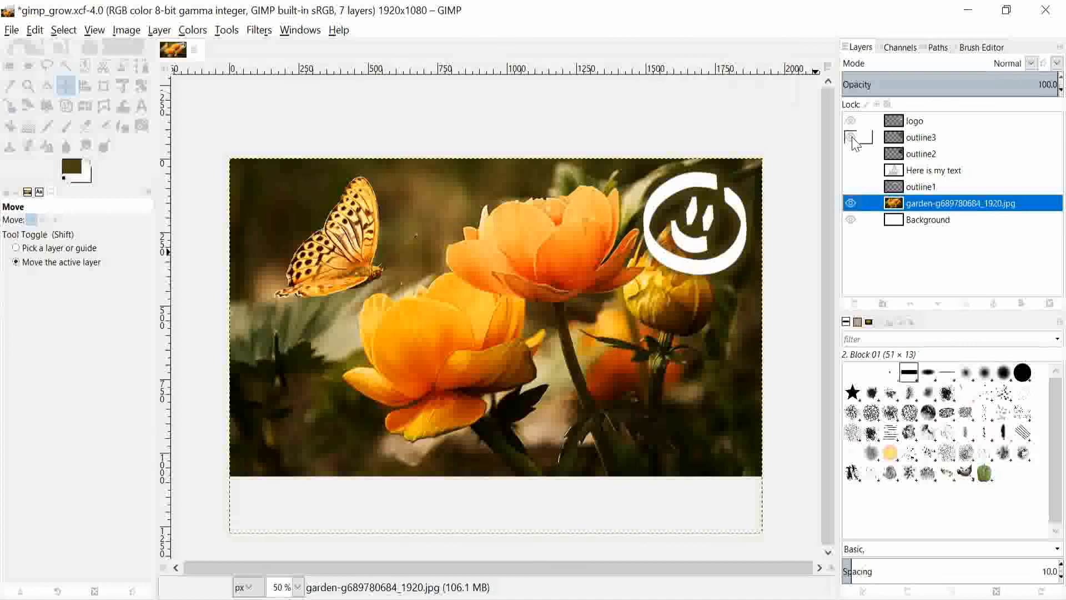
# Show the "Here is my text" and outline1 layers to review the outlined text, and hide both again
pyautogui.click(851, 170)
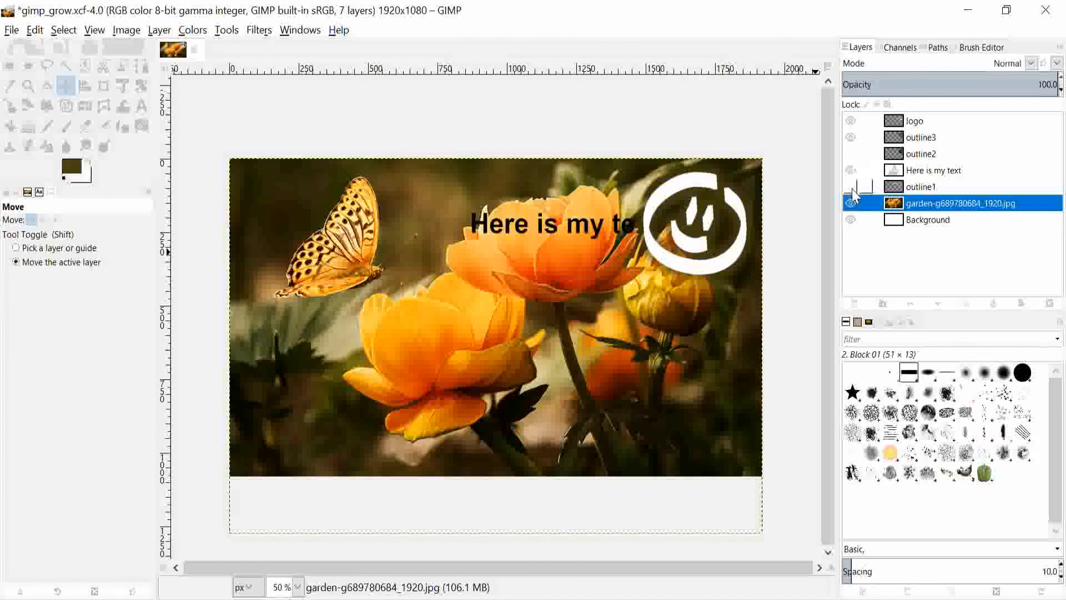
pyautogui.click(852, 189)
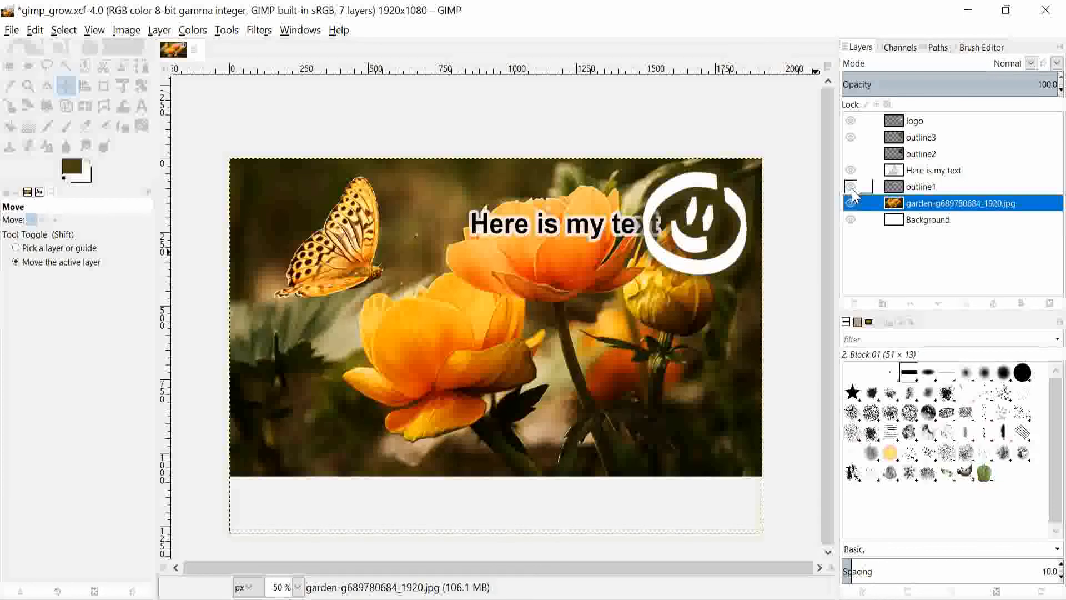
pyautogui.click(852, 188)
pyautogui.click(856, 174)
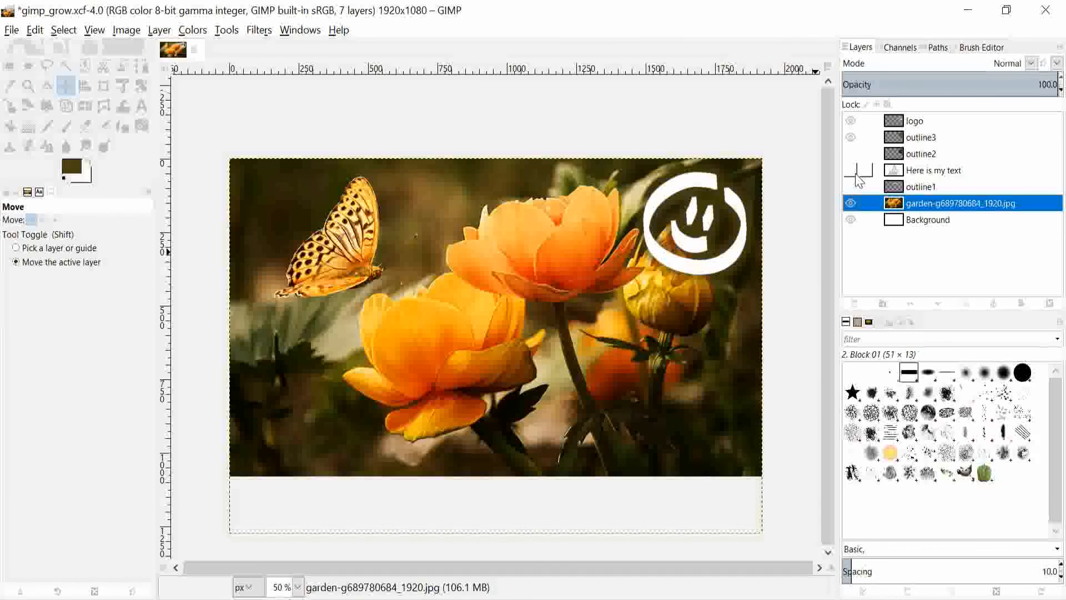